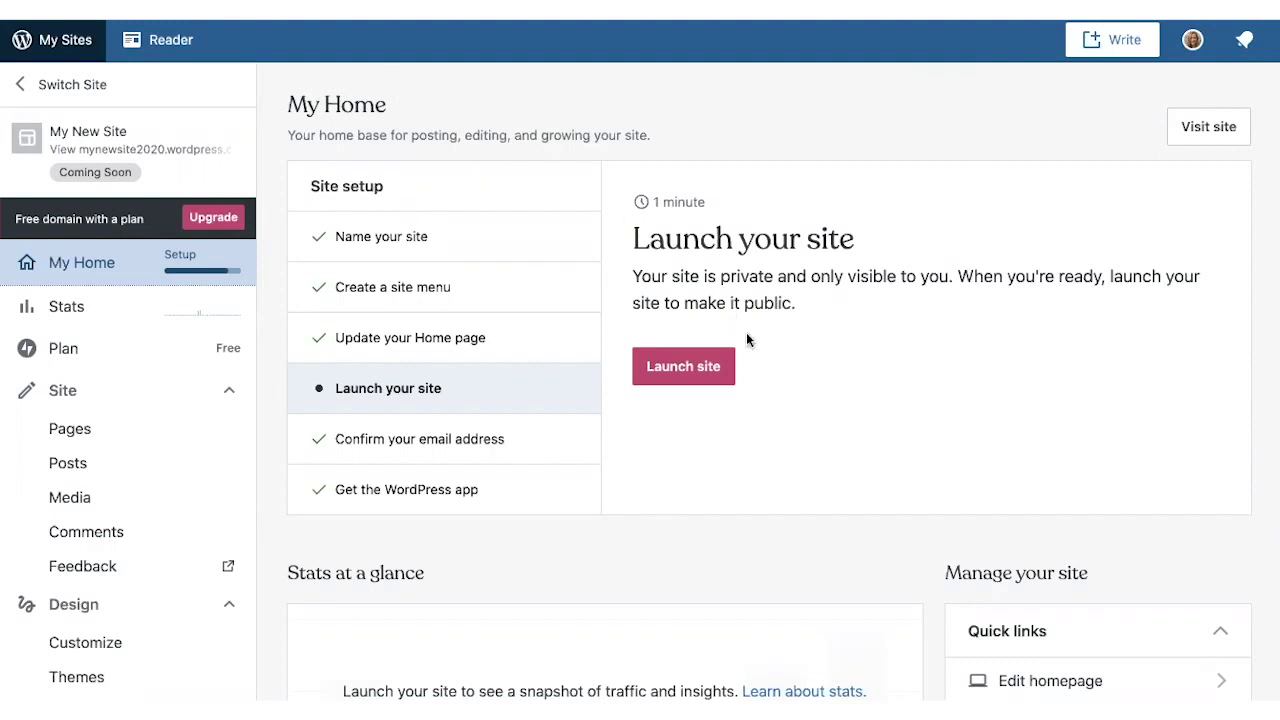
Look through the site's My Home dashboard and open its traffic stats.
scroll(809, 452, "down", 5)
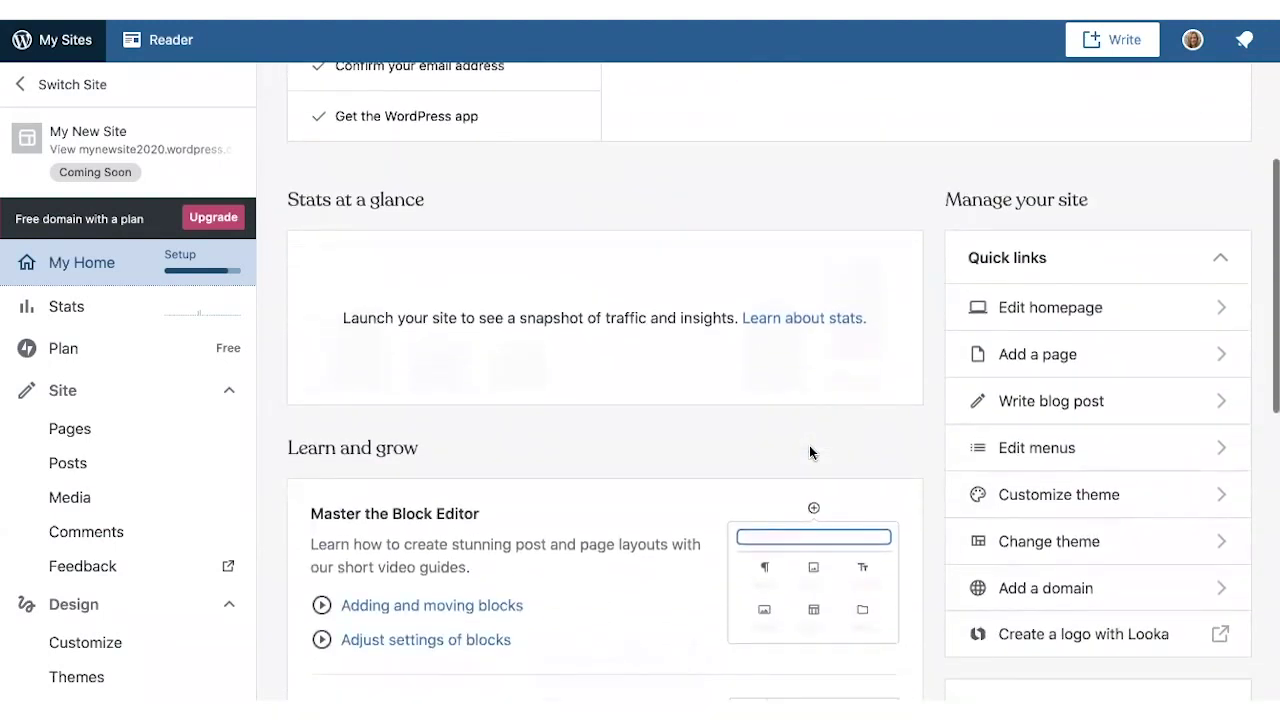
scroll(810, 446, "down", 1)
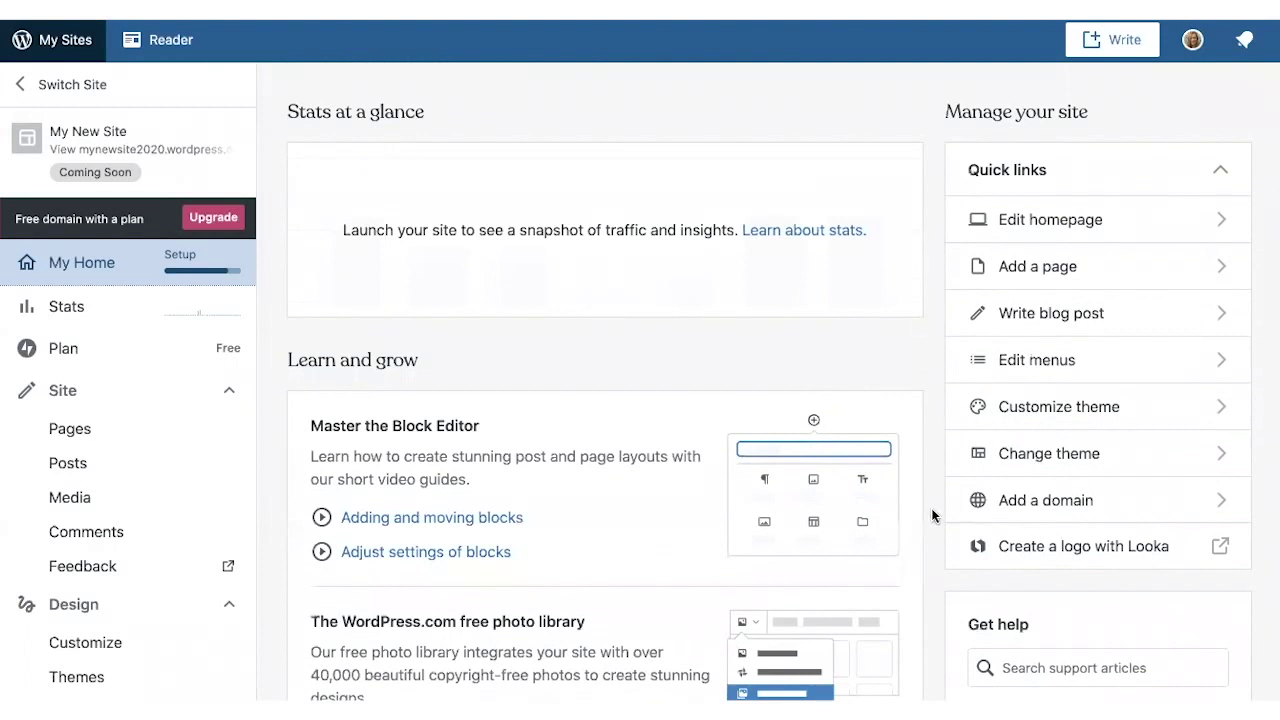
scroll(931, 510, "down", 2)
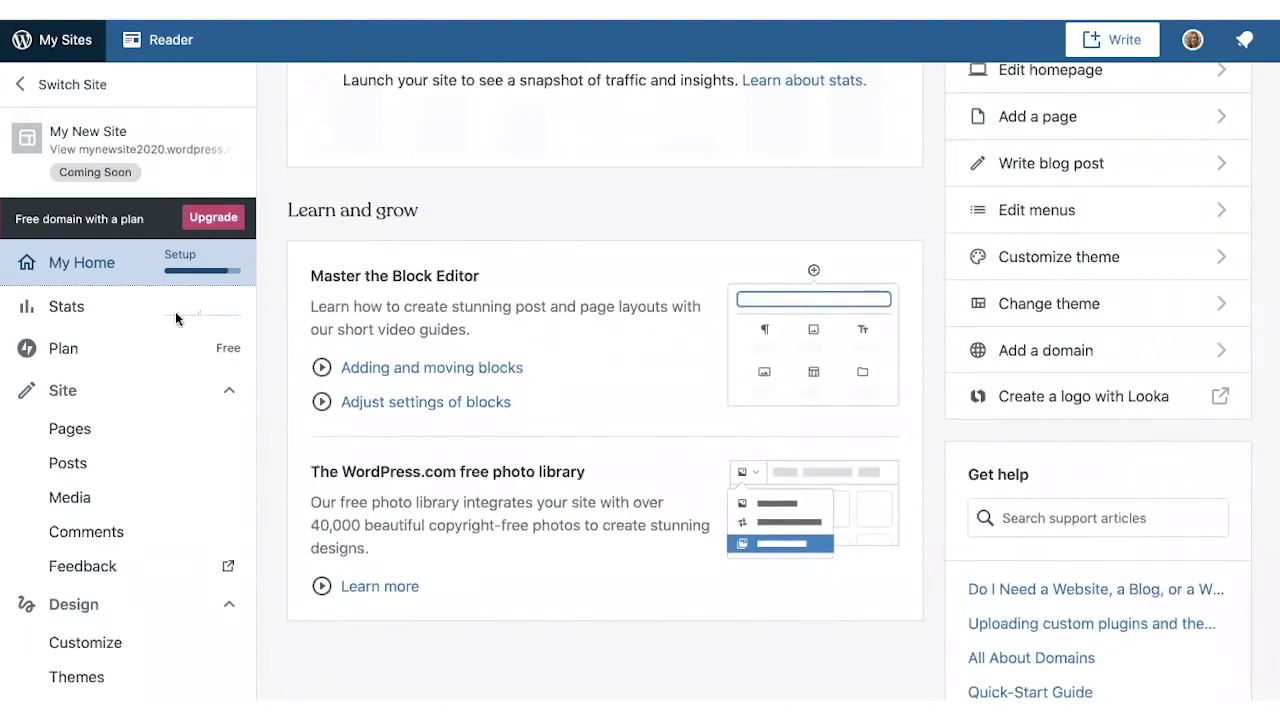
left_click(139, 310)
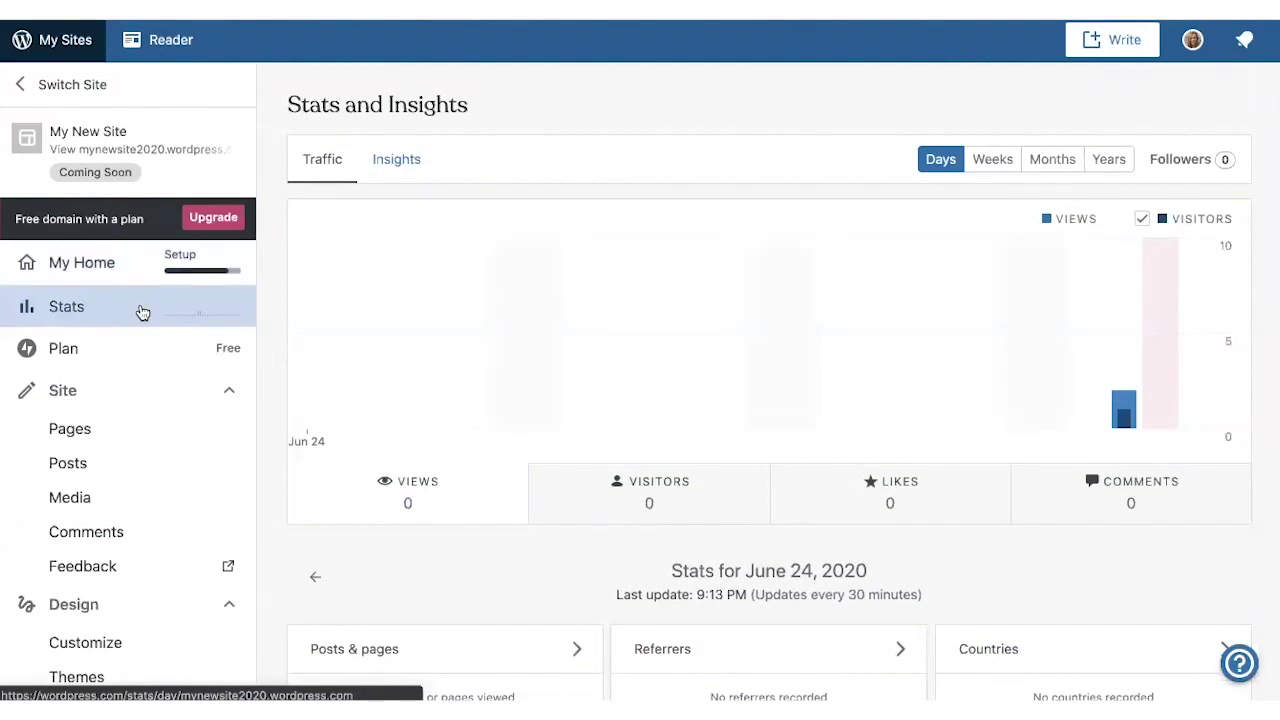
View the available upgrade plans and the site's list of published pages.
left_click(120, 349)
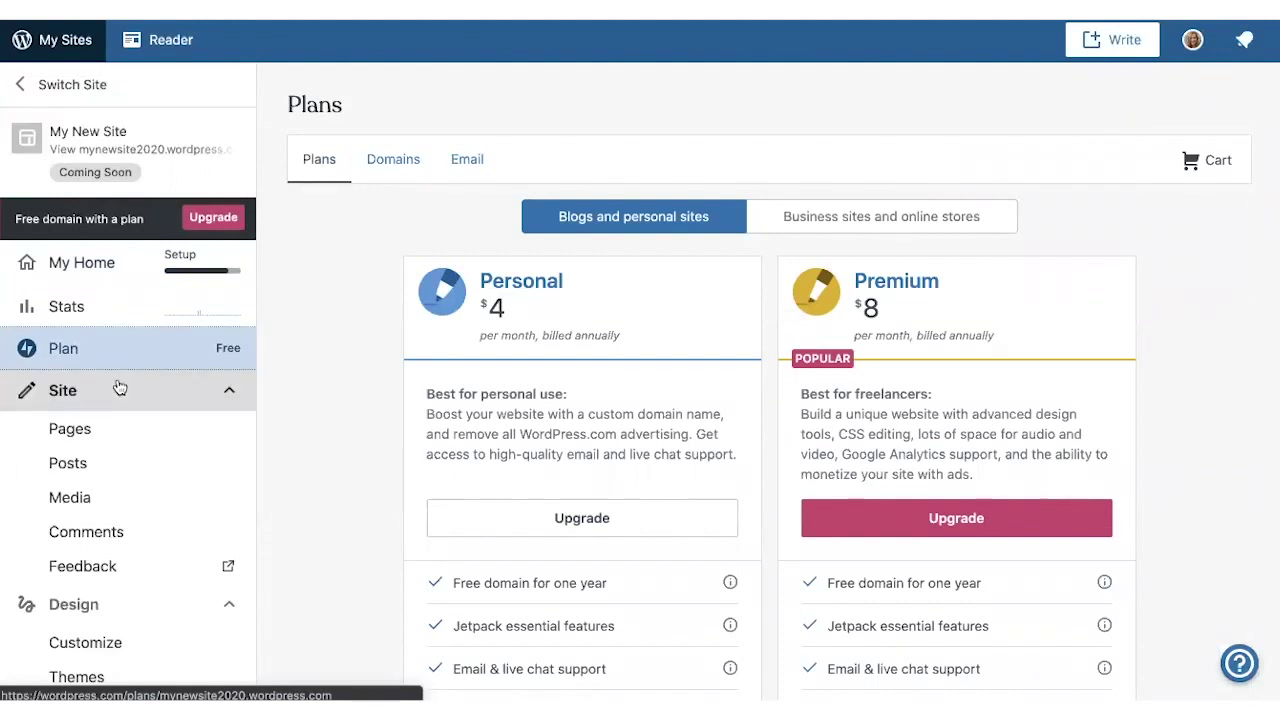
scroll(117, 389, "down", 1)
left_click(120, 372)
left_click(119, 372)
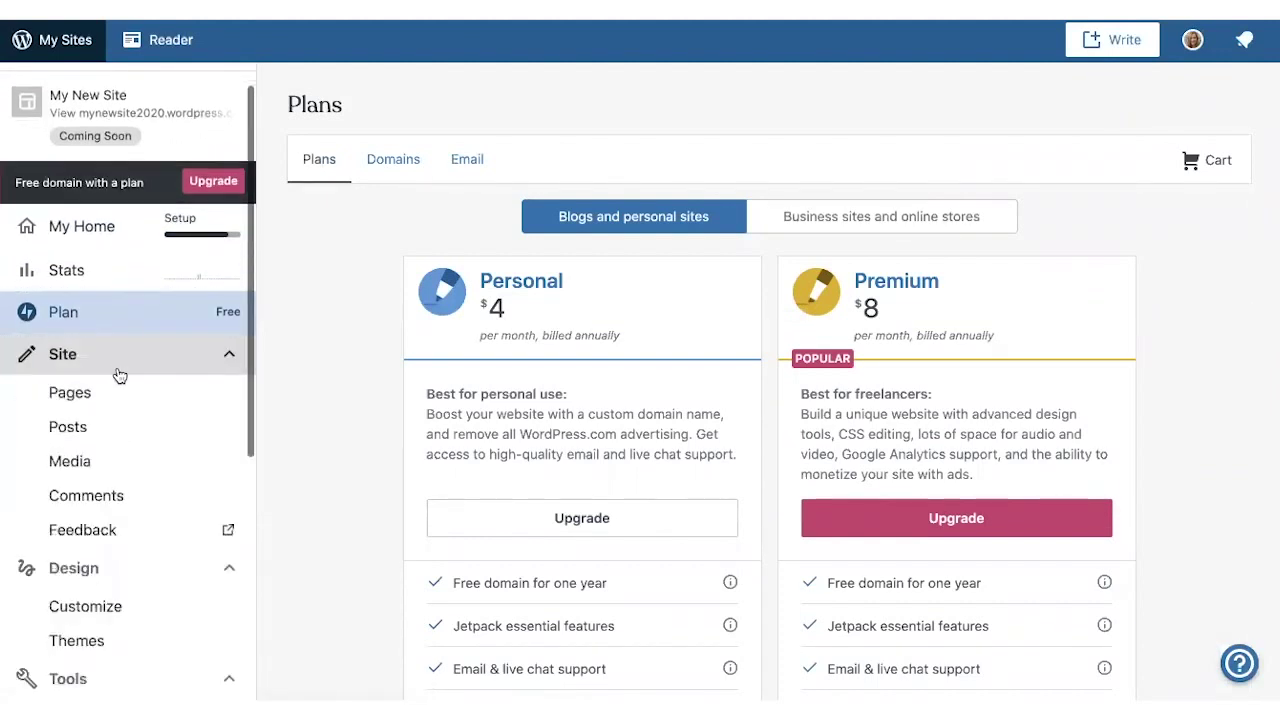
scroll(108, 380, "down", 1)
left_click(106, 376)
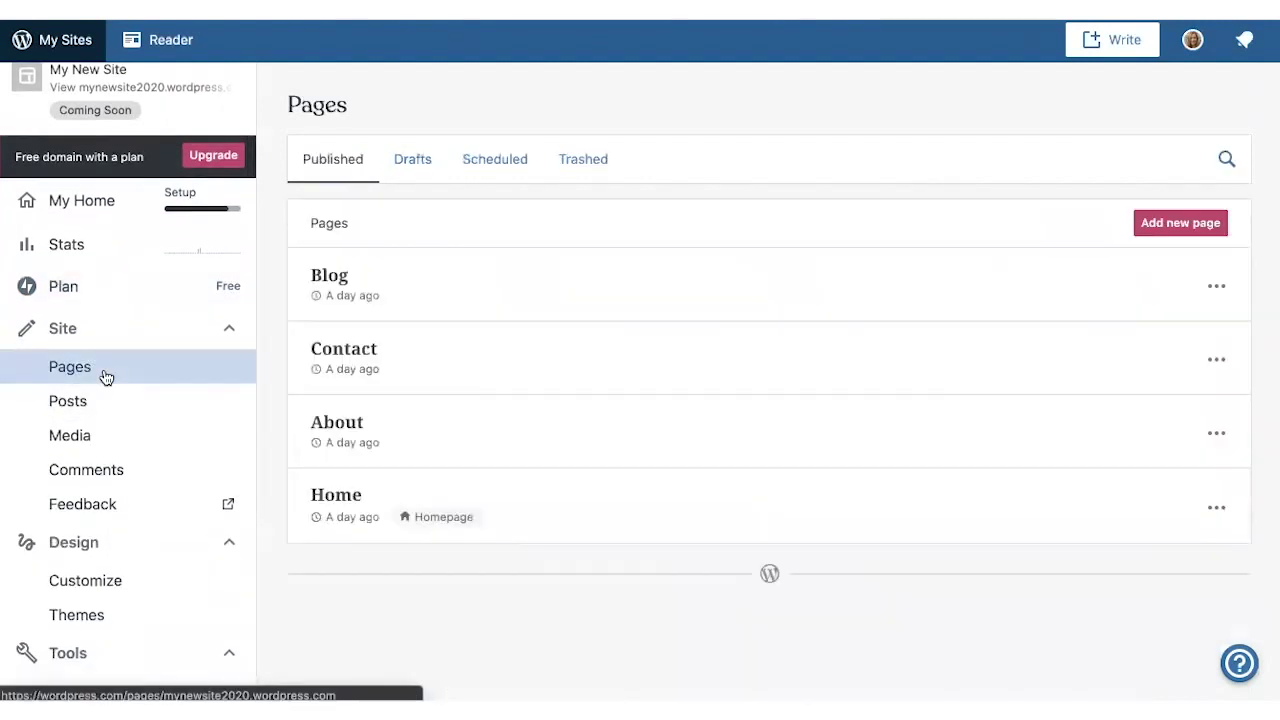
View the site's media library and open the theme gallery.
left_click(104, 443)
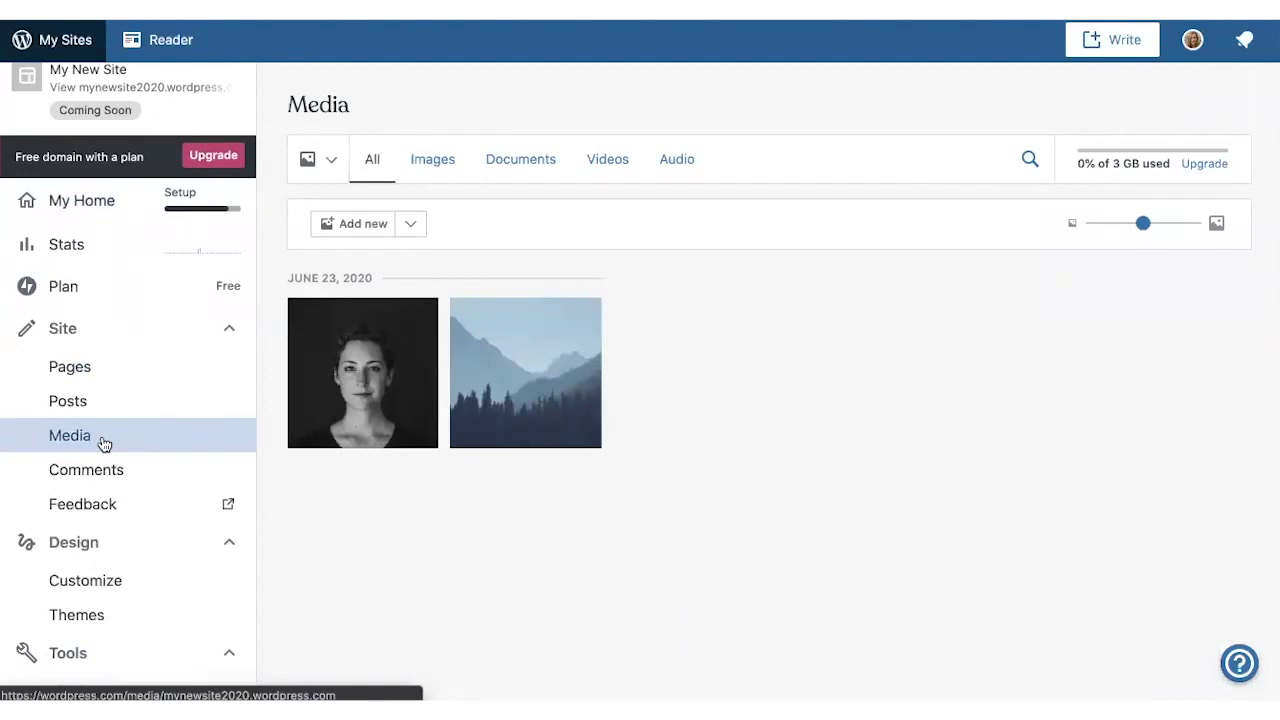
scroll(134, 494, "down", 3)
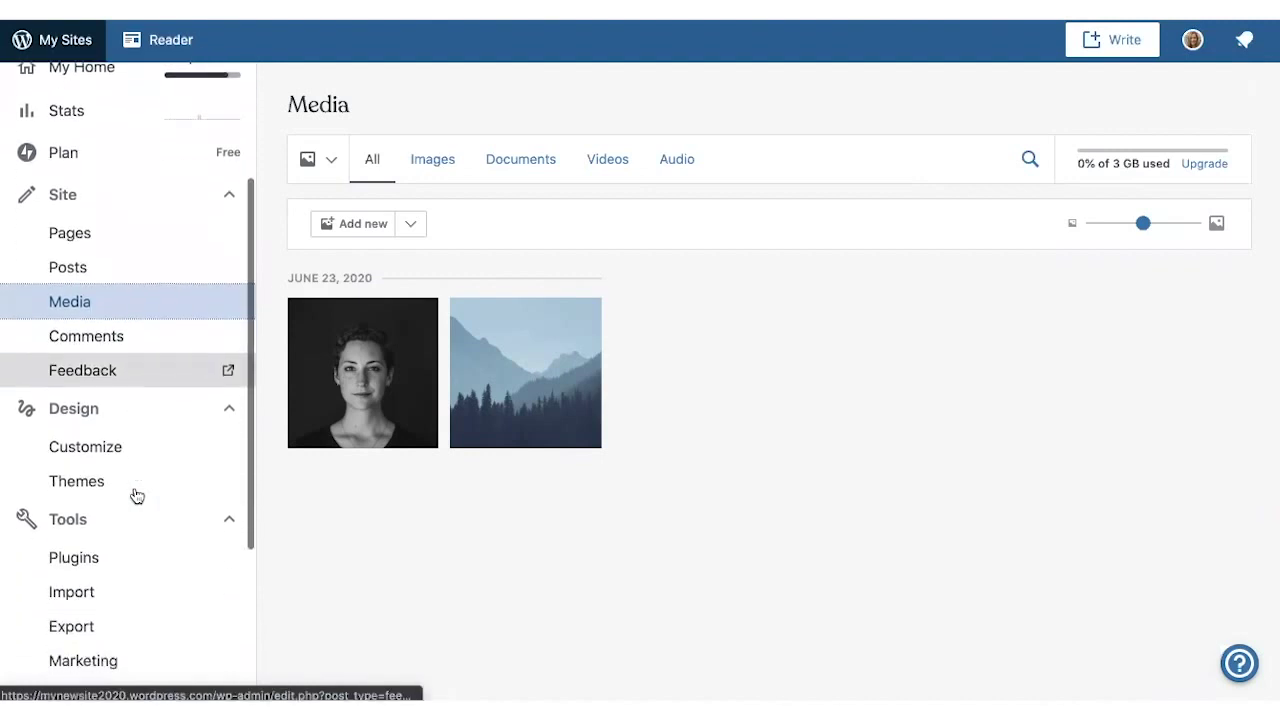
scroll(112, 440, "down", 1)
left_click(106, 424)
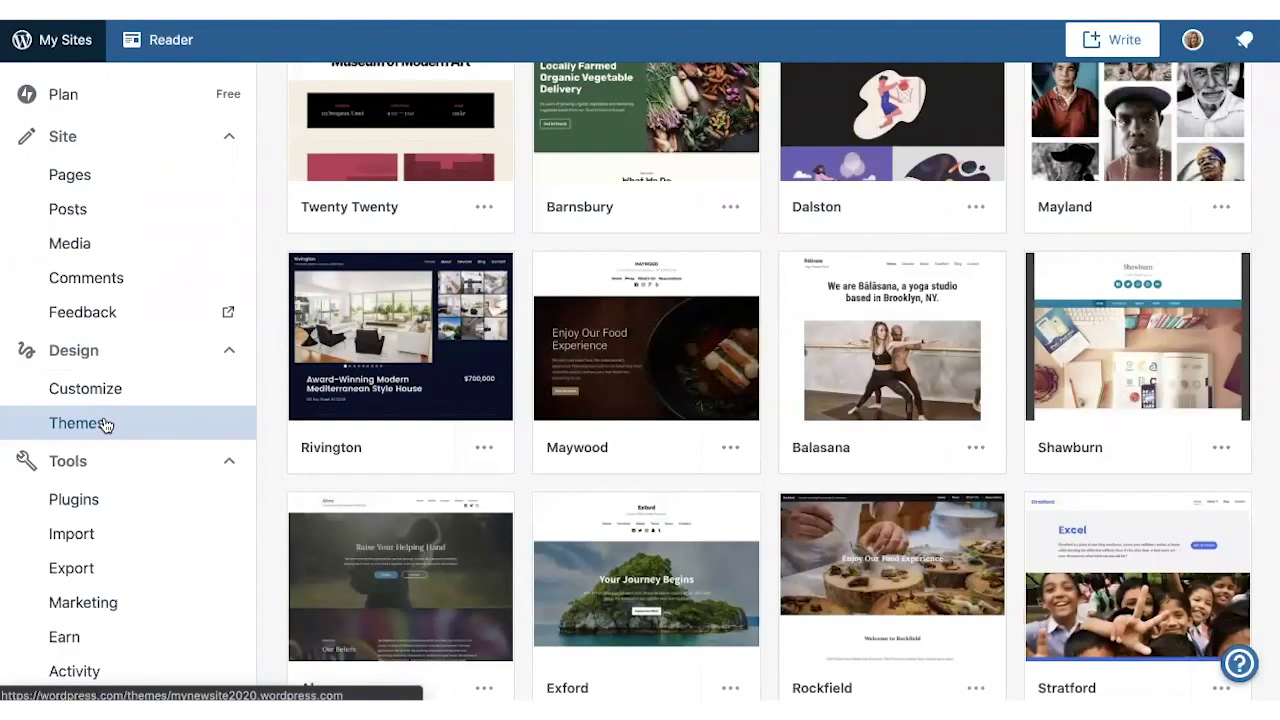
Open the general site settings and examine the timezone, launch and privacy options.
scroll(104, 424, "down", 4)
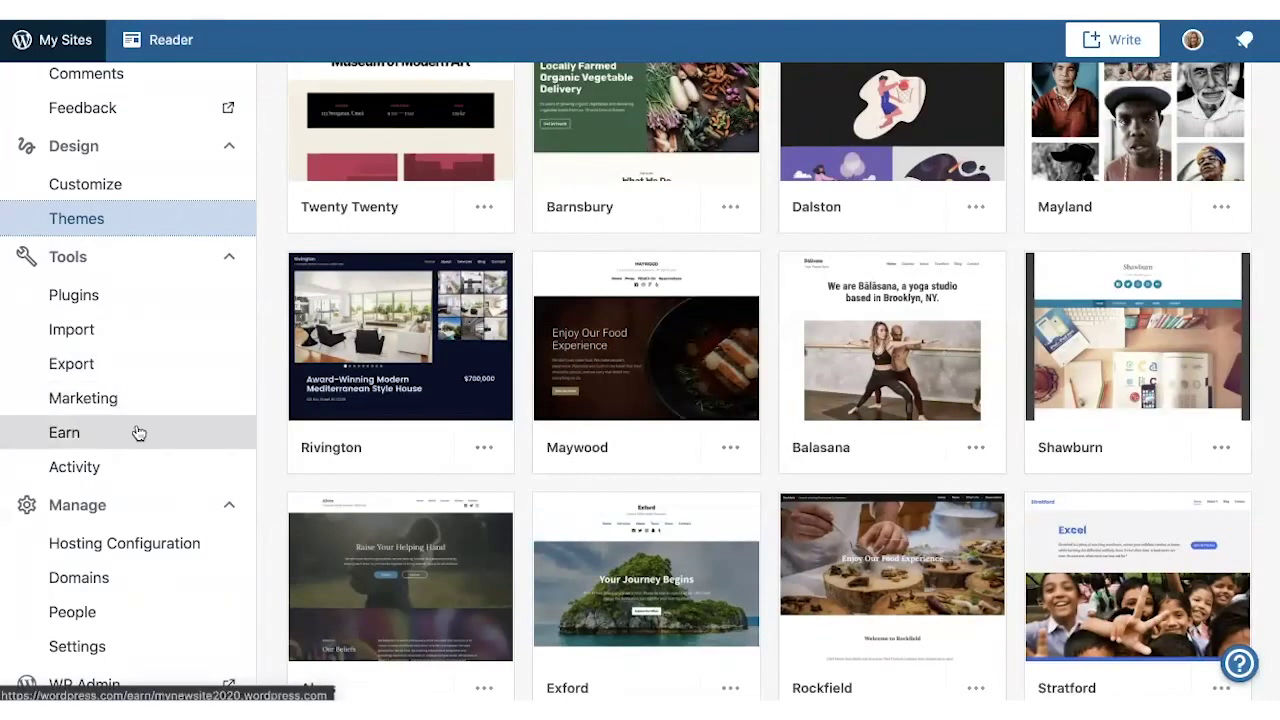
scroll(139, 432, "down", 1)
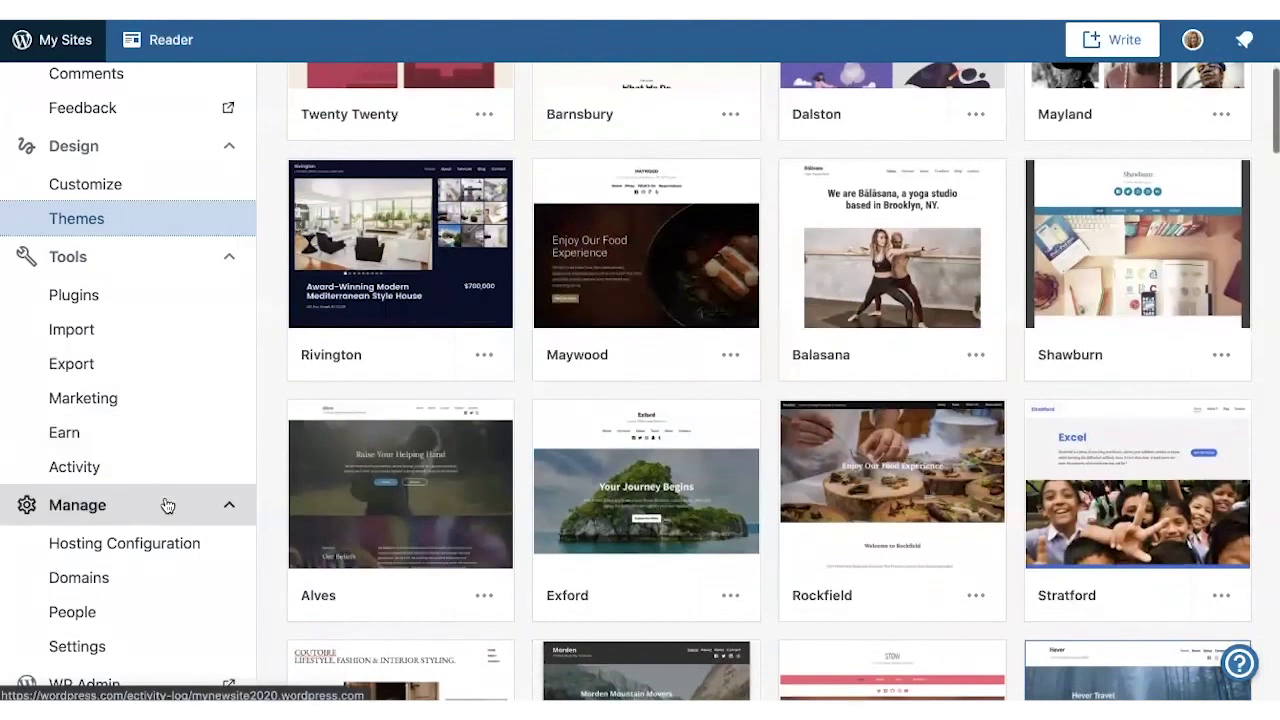
scroll(166, 503, "down", 1)
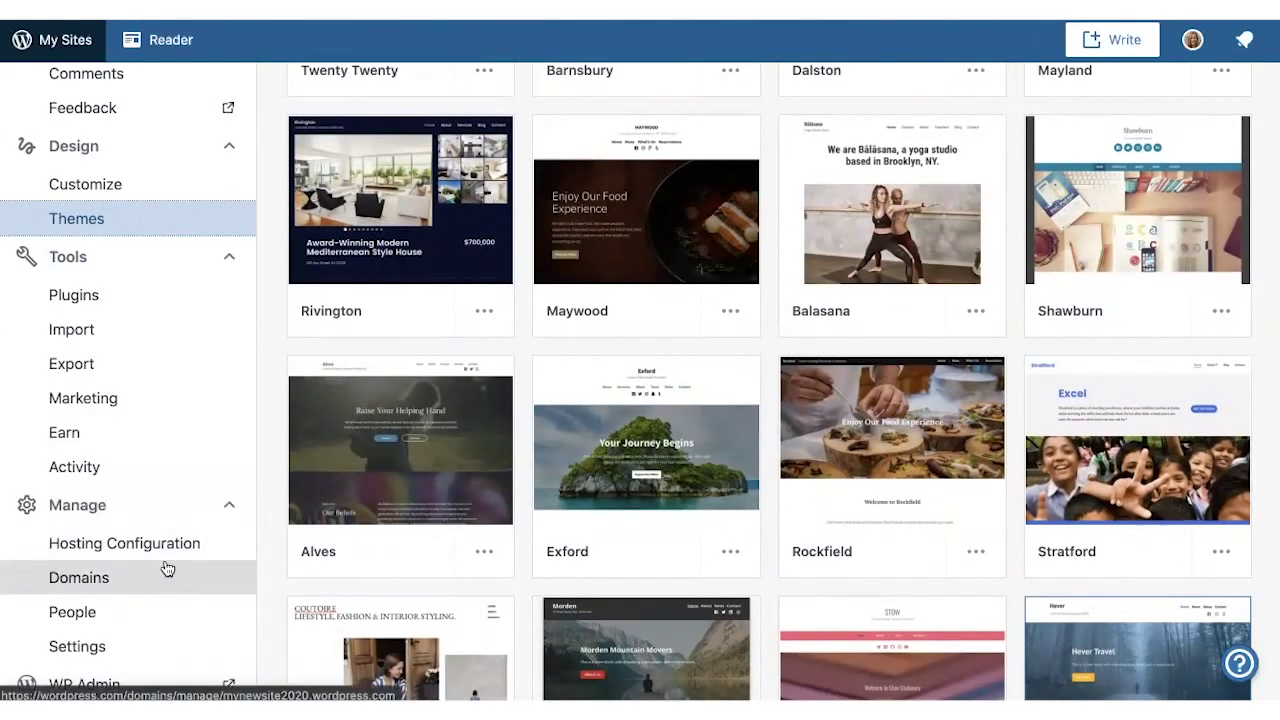
left_click(157, 646)
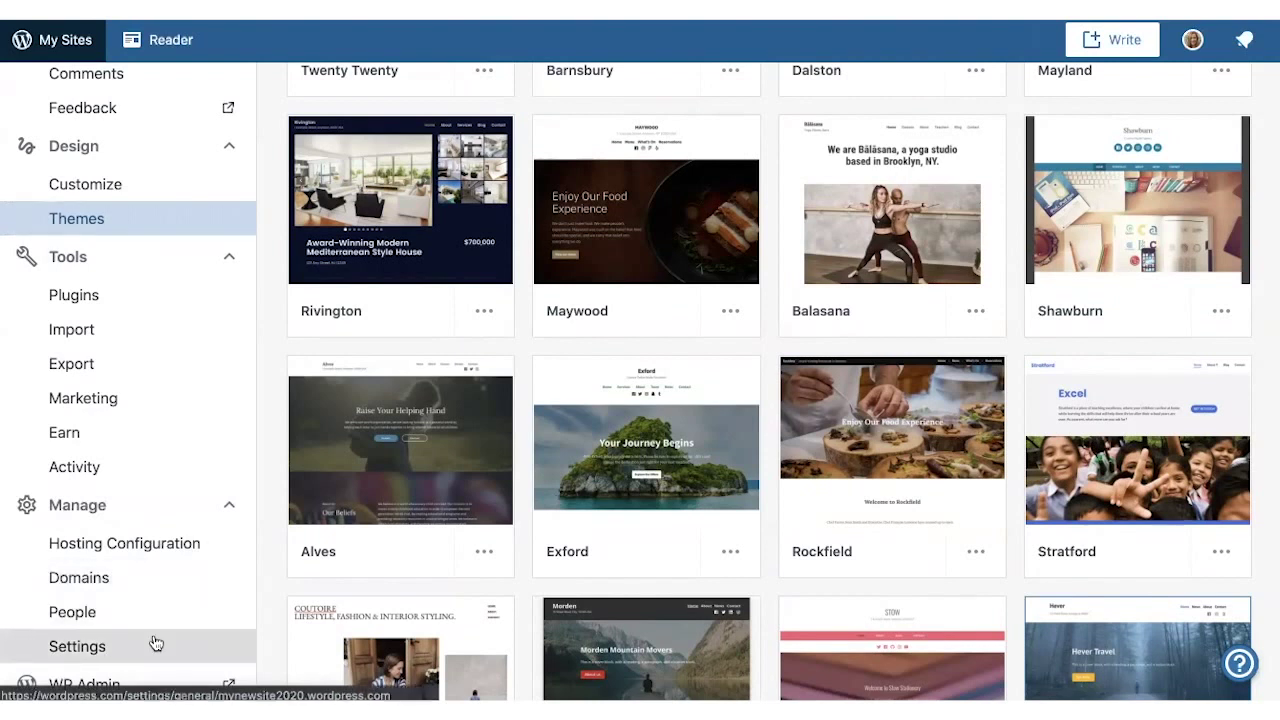
scroll(488, 566, "down", 6)
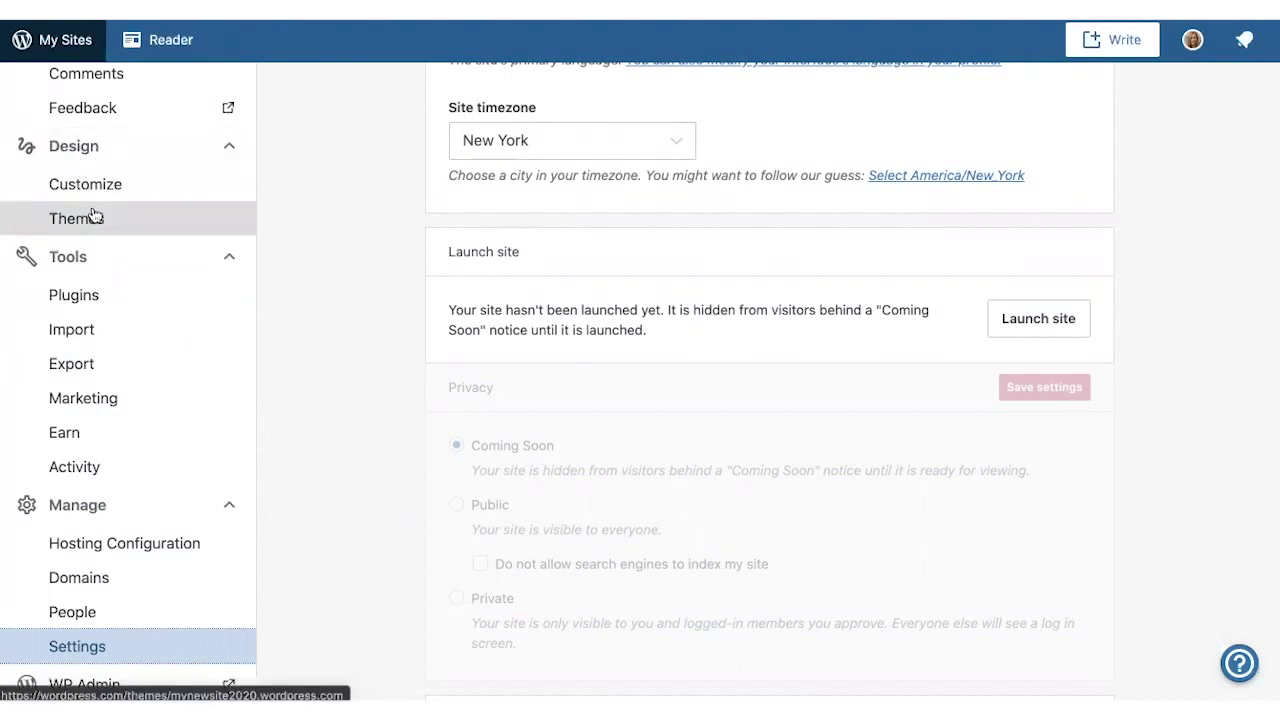
Review the information and preview of the current theme, Hever, and return to the theme gallery.
left_click(91, 218)
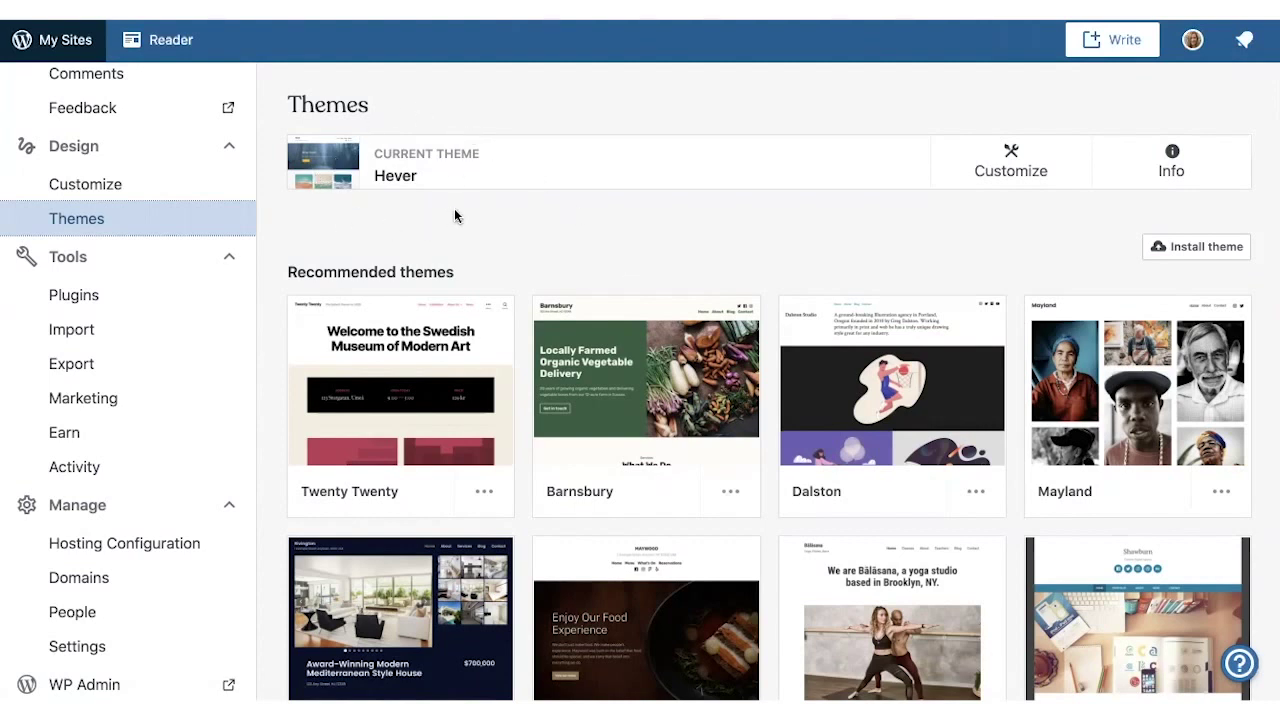
left_click(1196, 172)
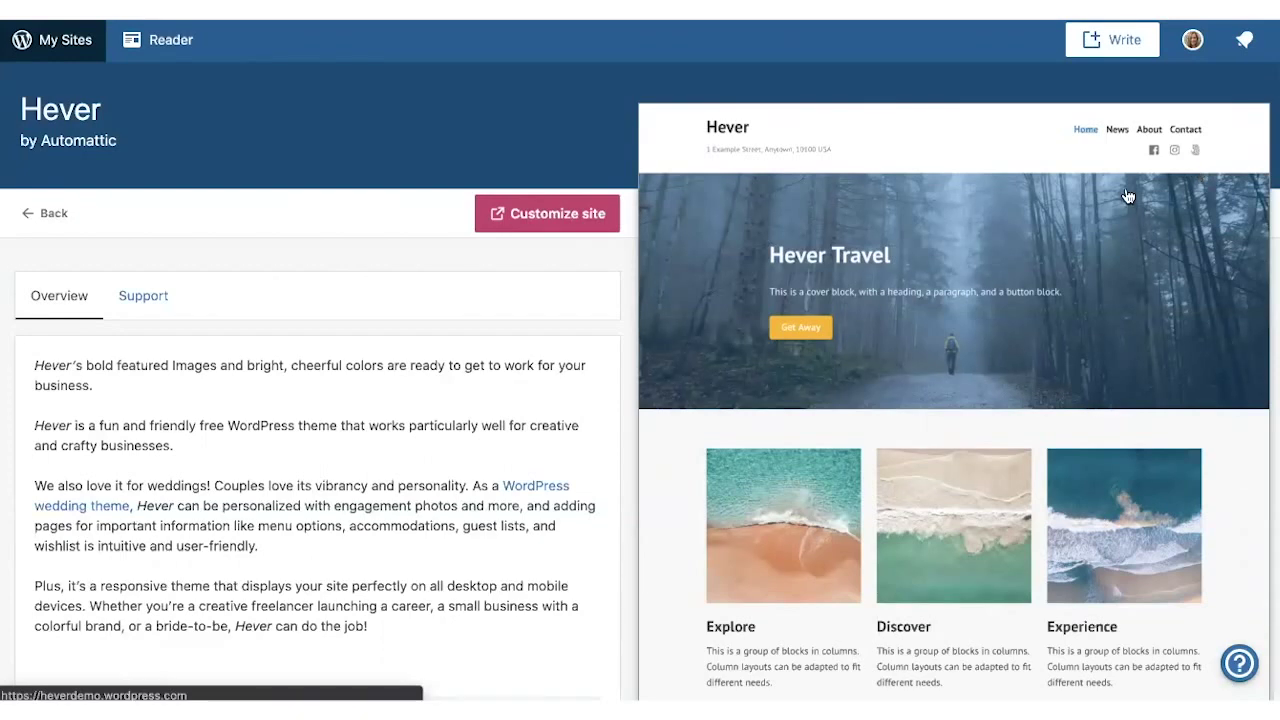
scroll(954, 334, "down", 5)
scroll(954, 334, "down", 7)
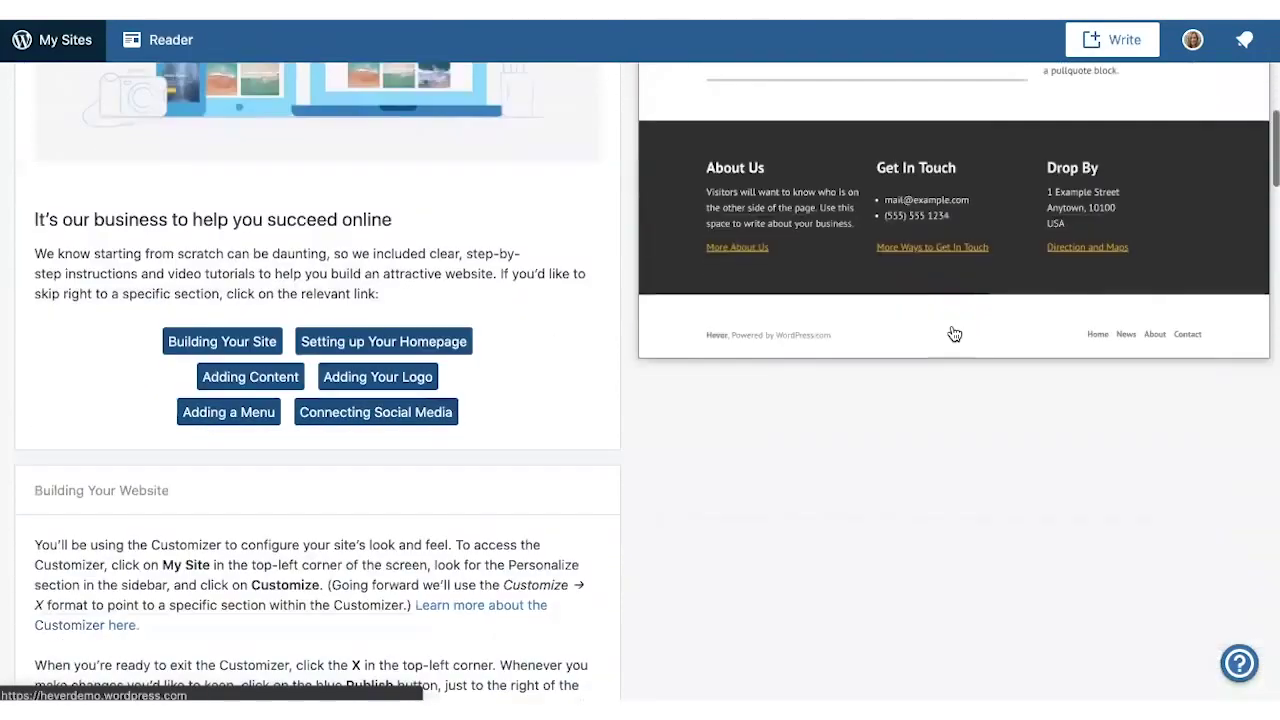
scroll(952, 333, "up", 12)
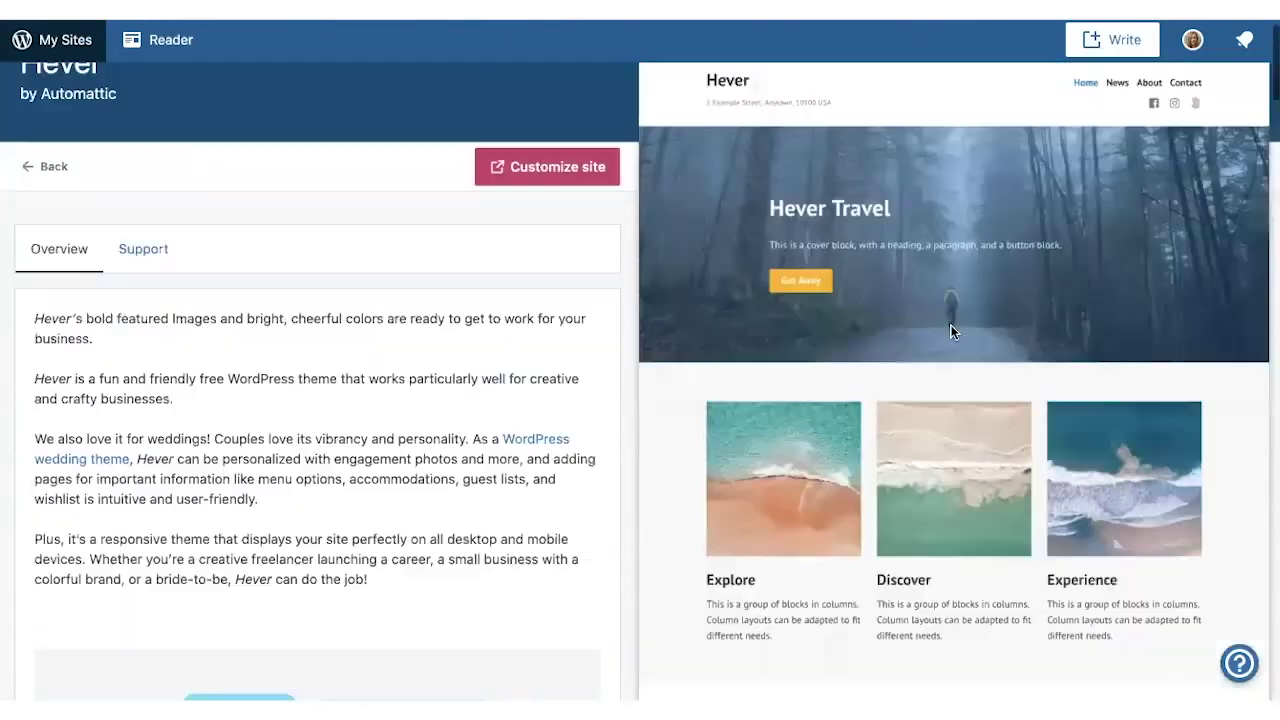
left_click(43, 216)
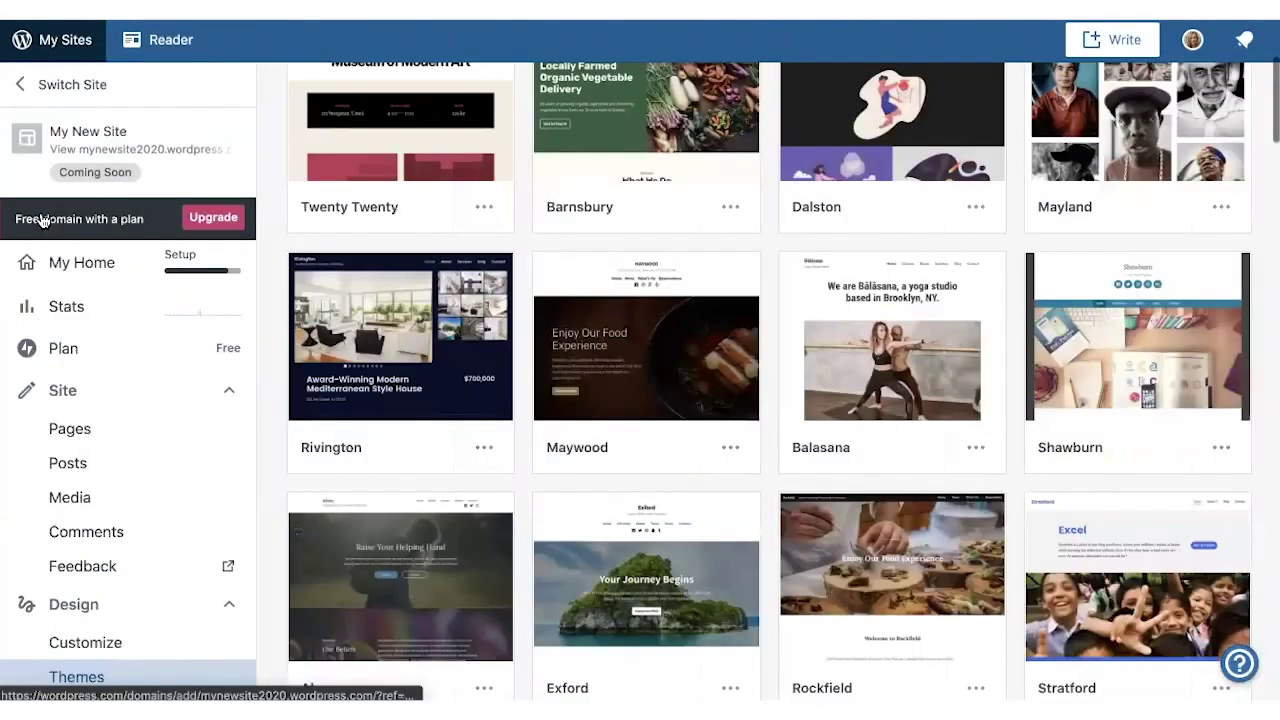
Review the Maywood theme's description and preview, and return to the theme gallery.
left_click(617, 416)
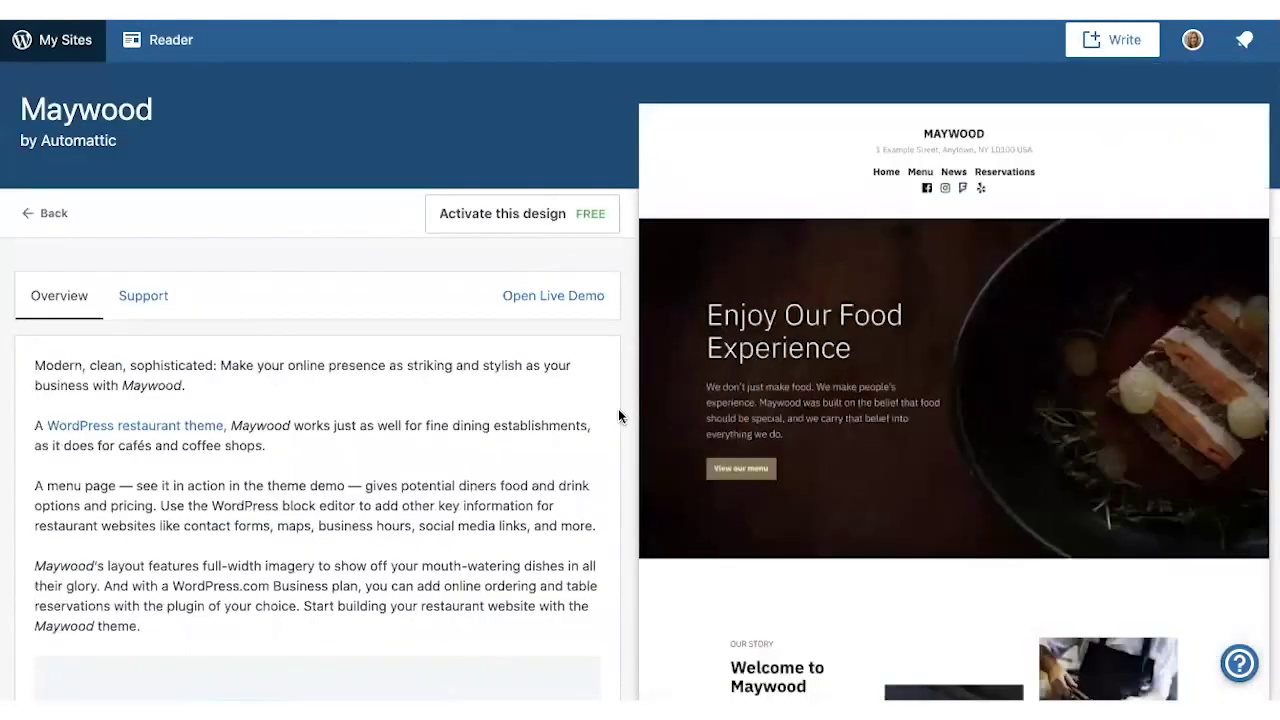
scroll(618, 416, "down", 3)
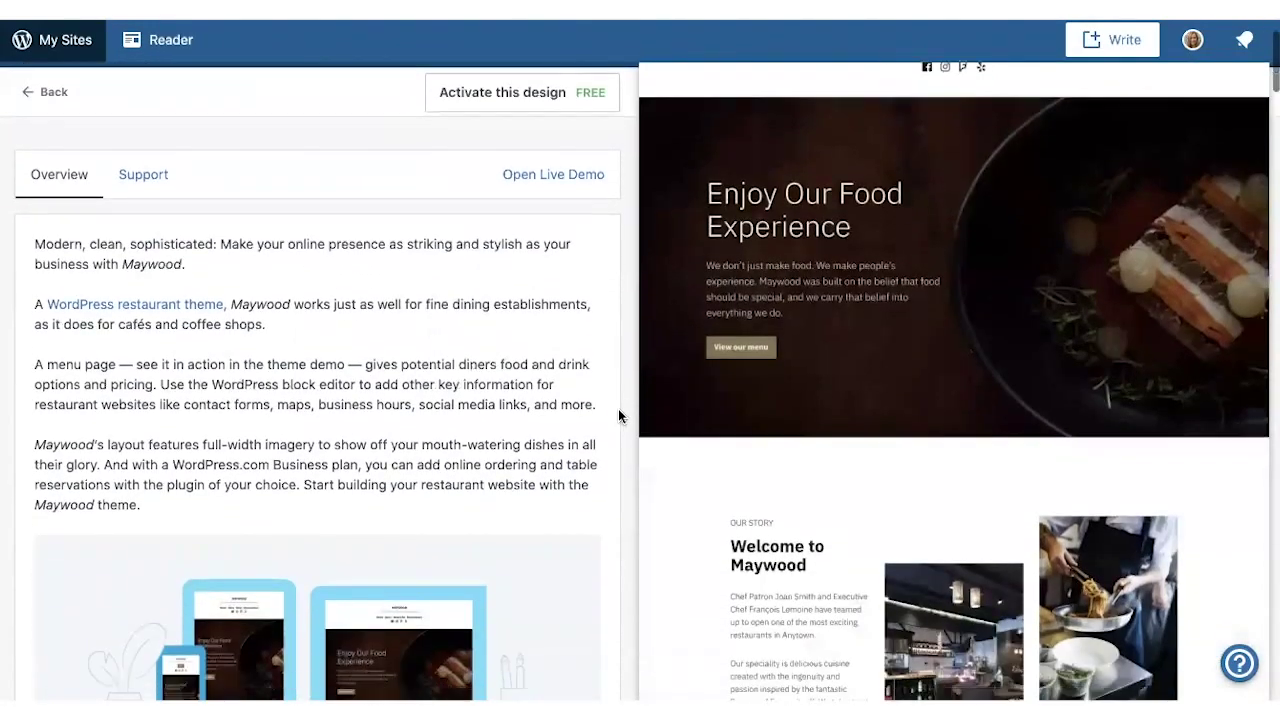
scroll(618, 416, "down", 3)
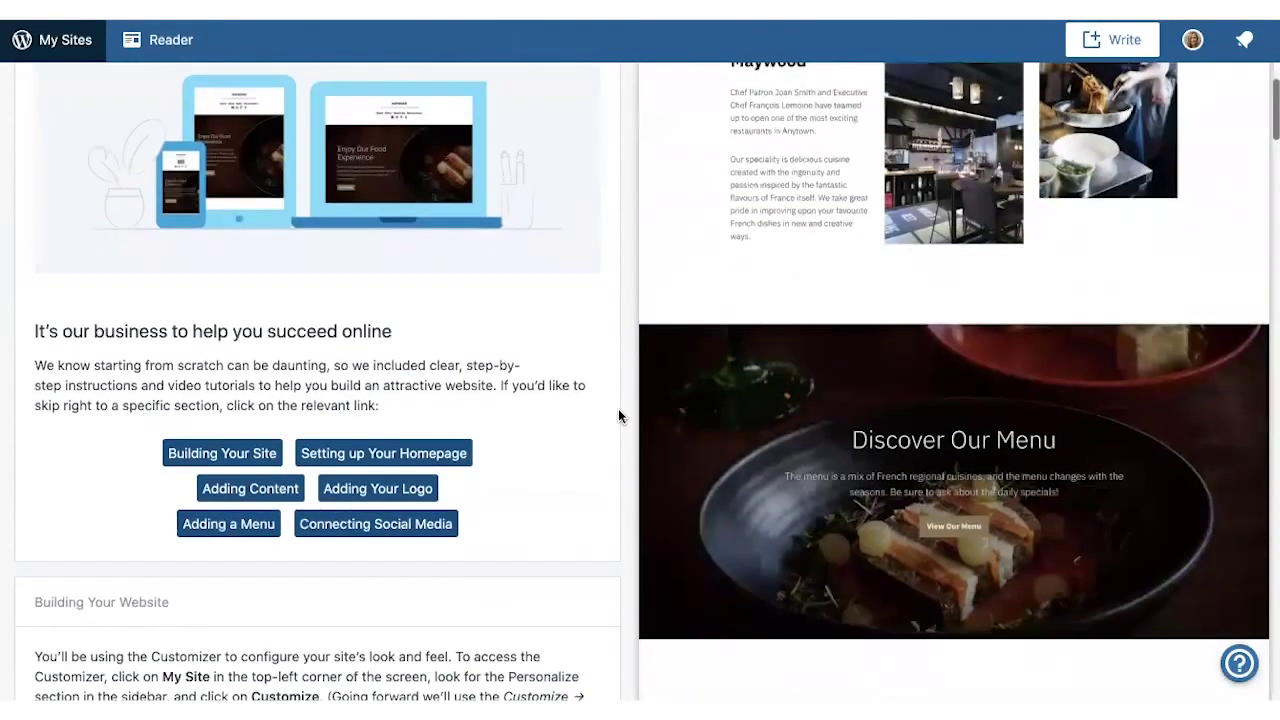
scroll(618, 416, "up", 6)
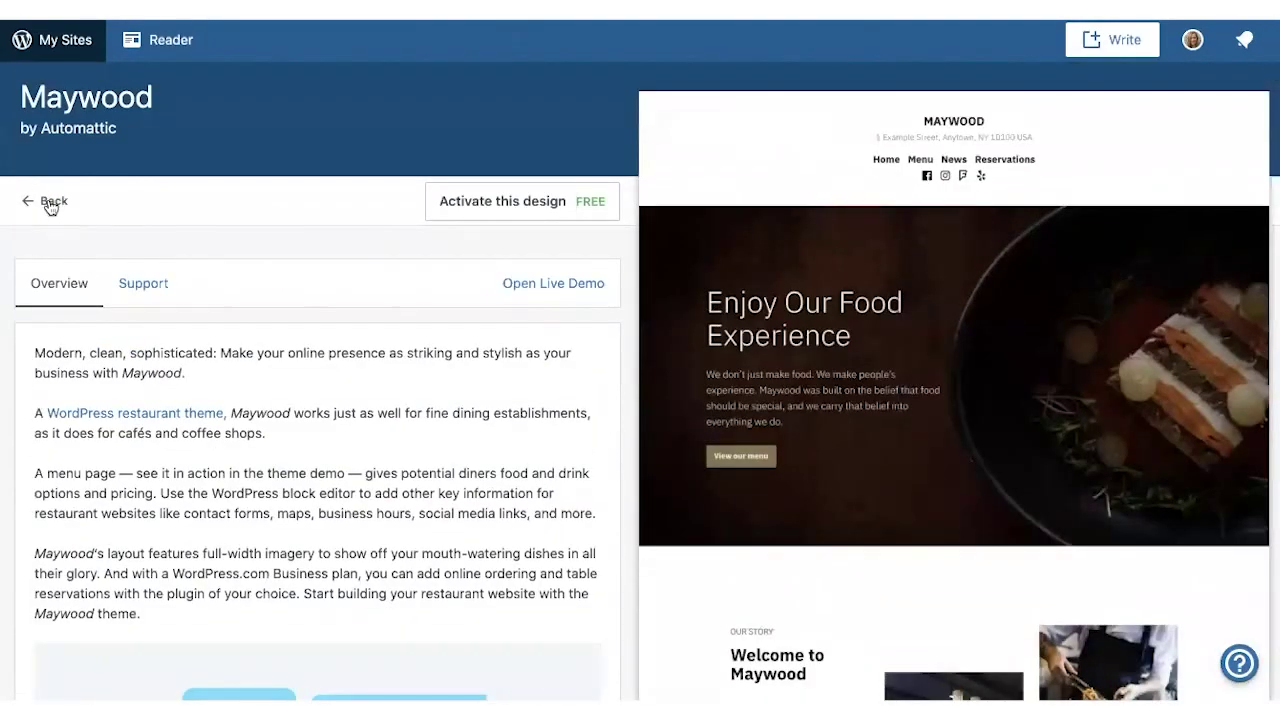
left_click(48, 188)
Search the Advanced Themes for "logo" and filter them by the Site Logo feature.
scroll(795, 500, "down", 10)
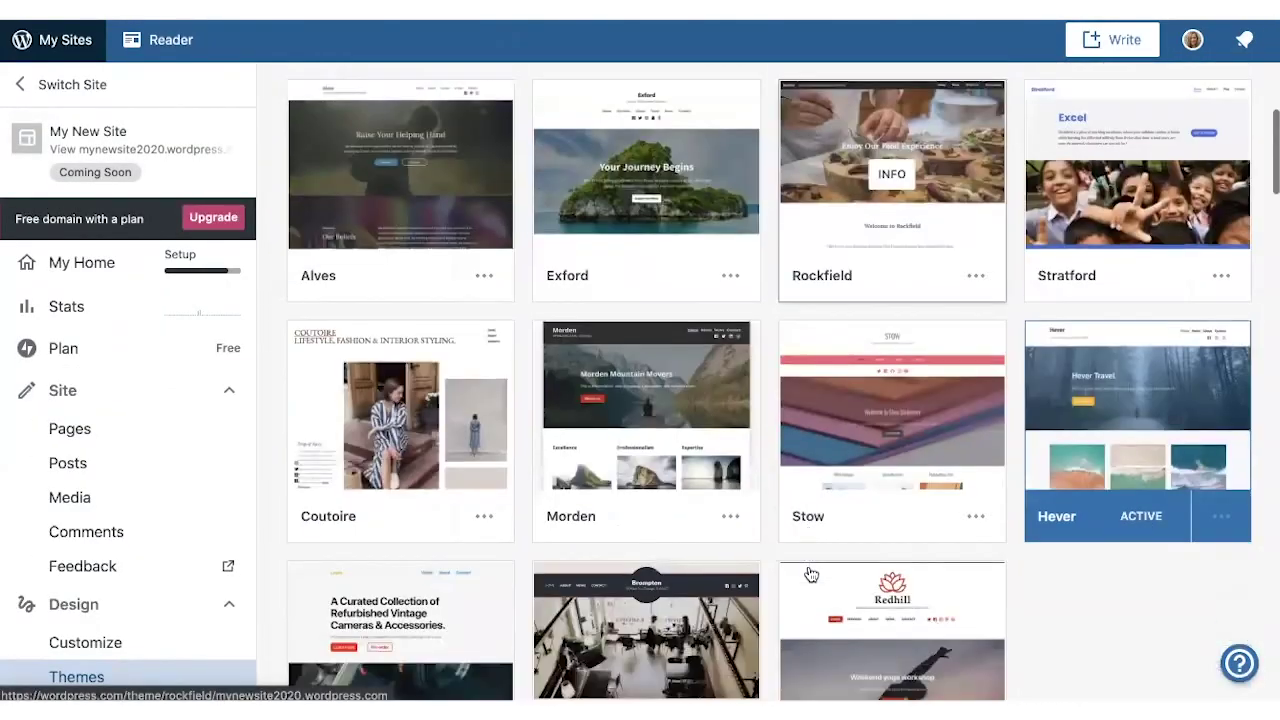
scroll(811, 574, "down", 3)
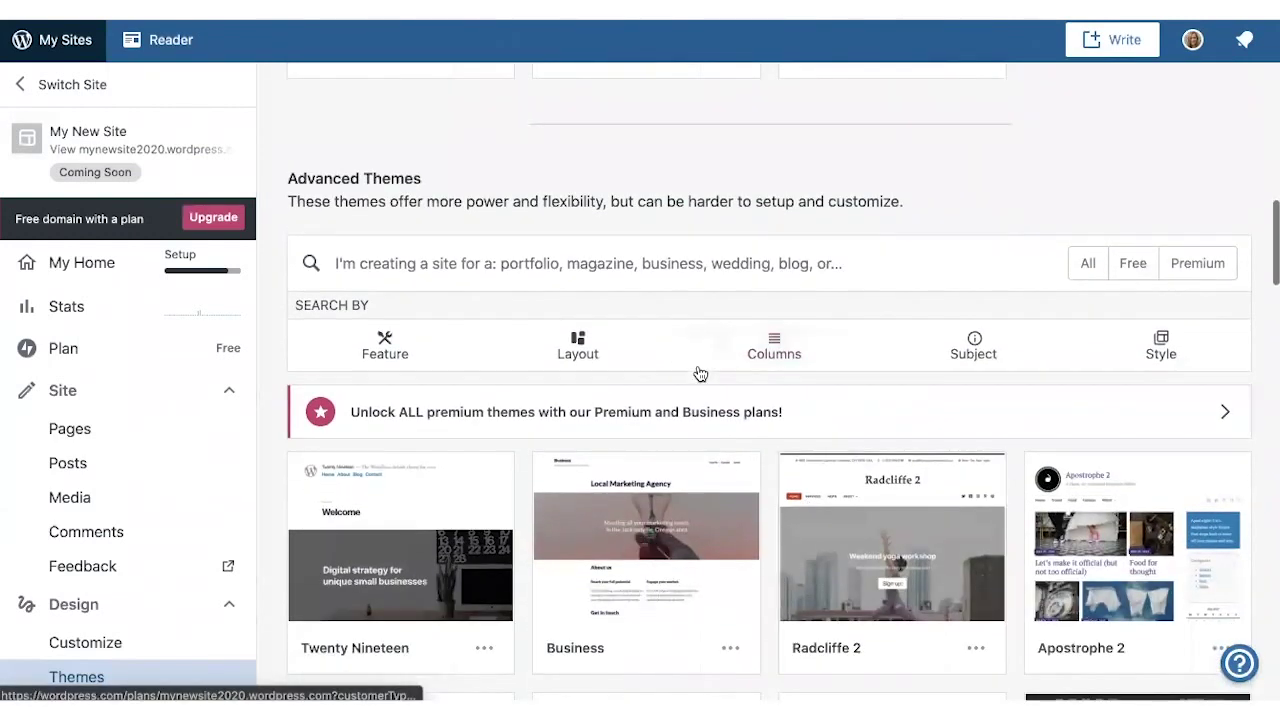
scroll(694, 371, "down", 2)
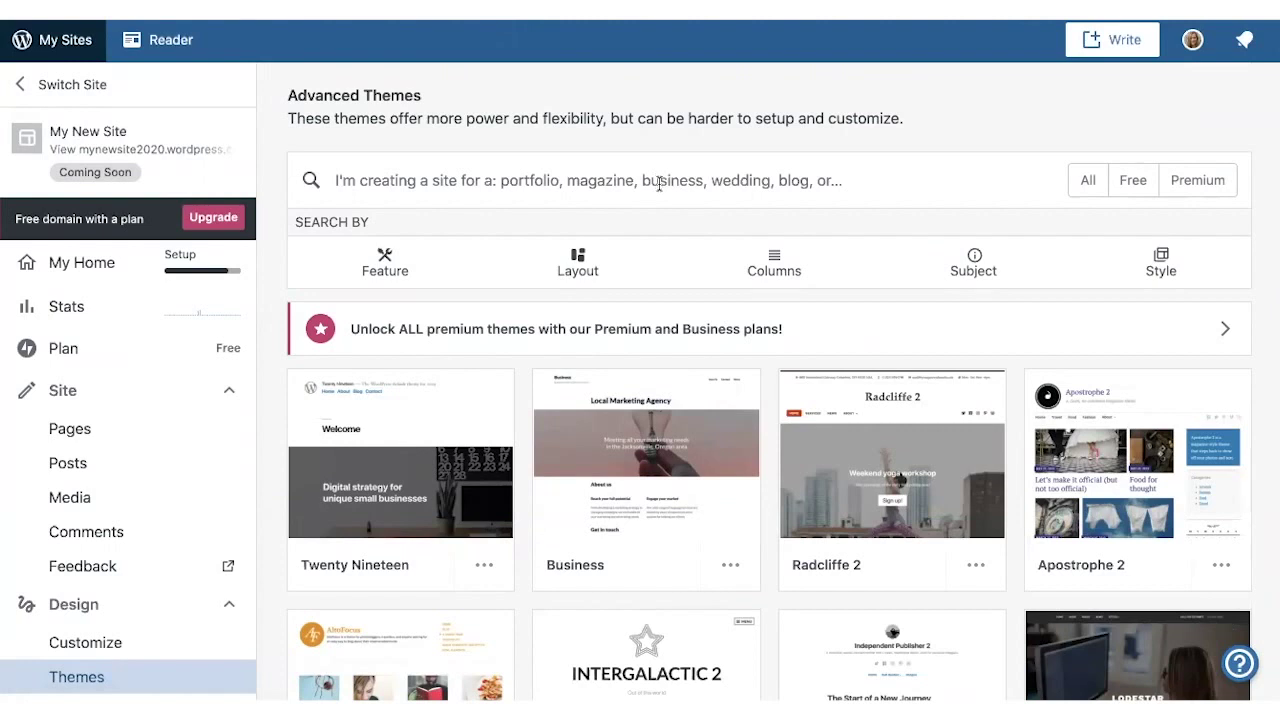
left_click(659, 184)
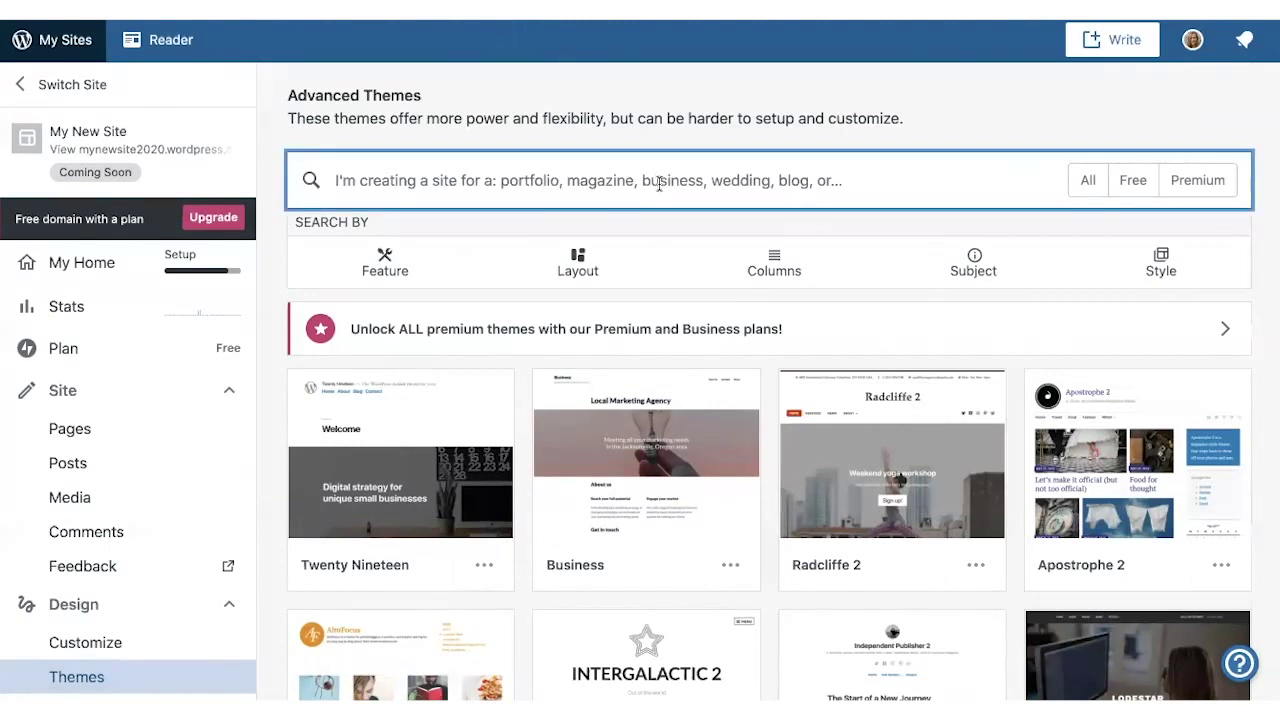
type("logo")
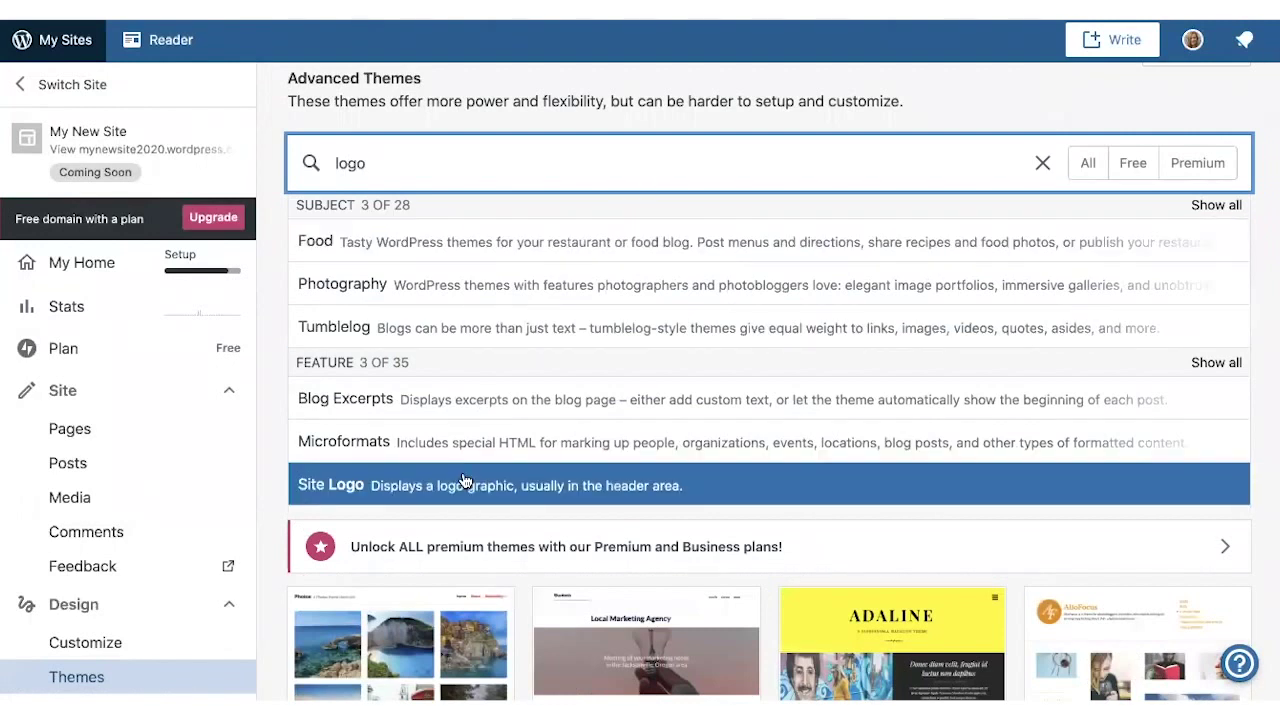
left_click(466, 485)
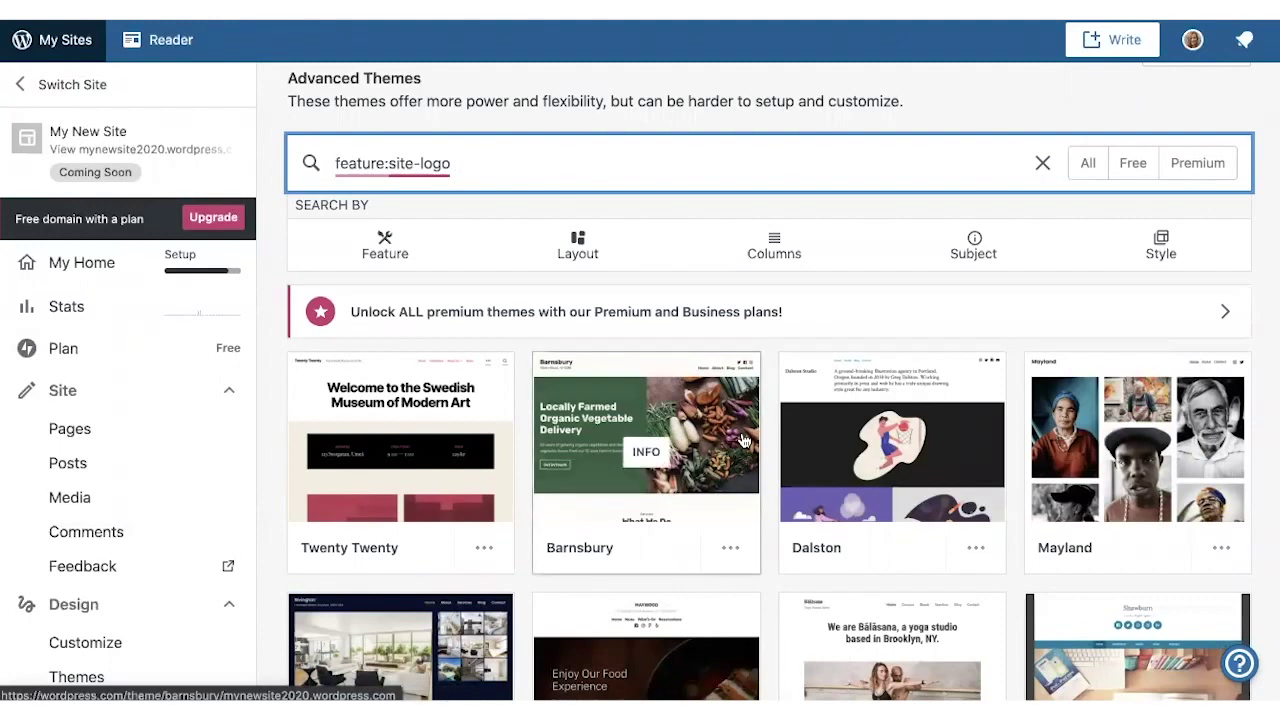
scroll(743, 440, "up", 2)
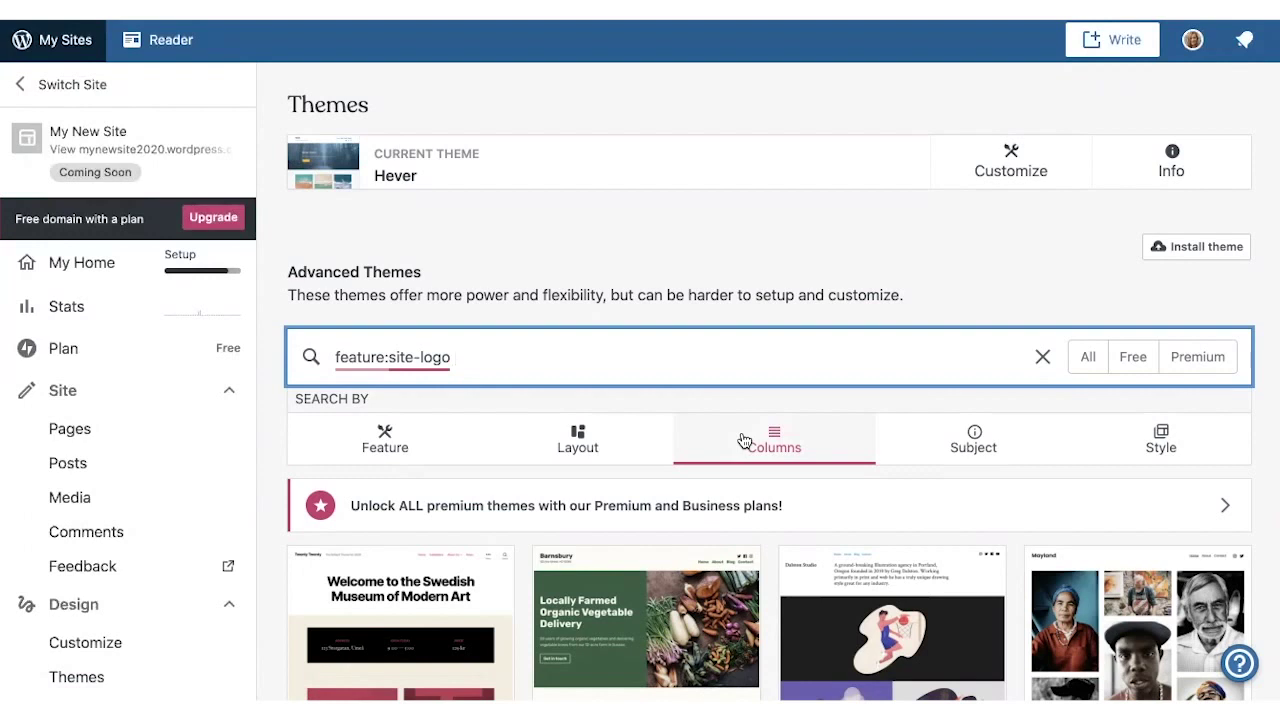
Go to the site's pages, open the "Welcome to your new site." page for editing and browse the available blocks.
left_click(127, 432)
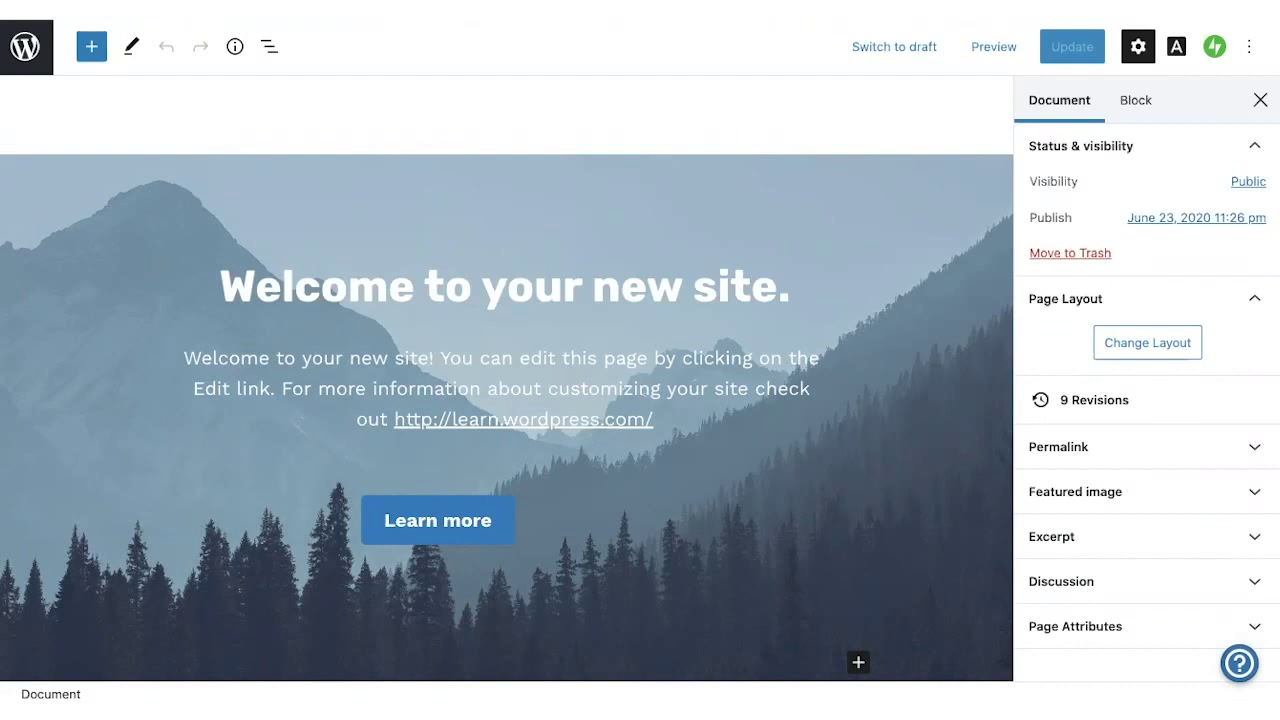
left_click(97, 60)
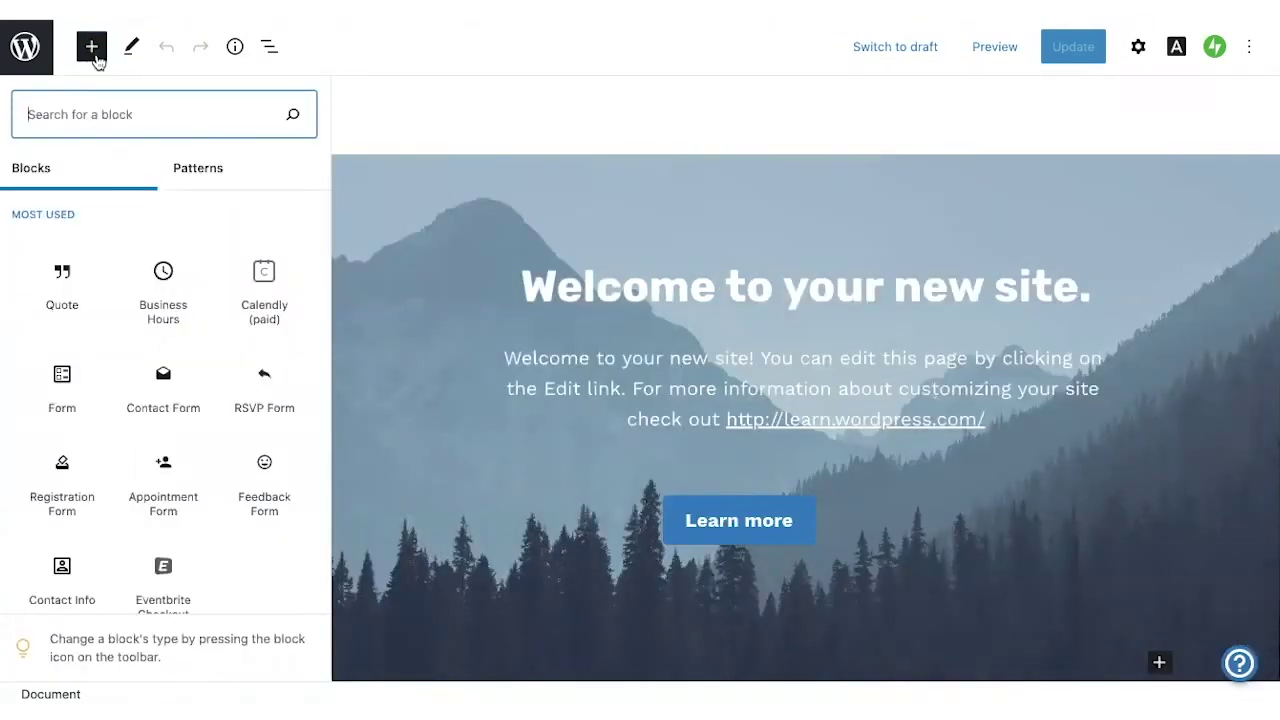
scroll(106, 271, "down", 6)
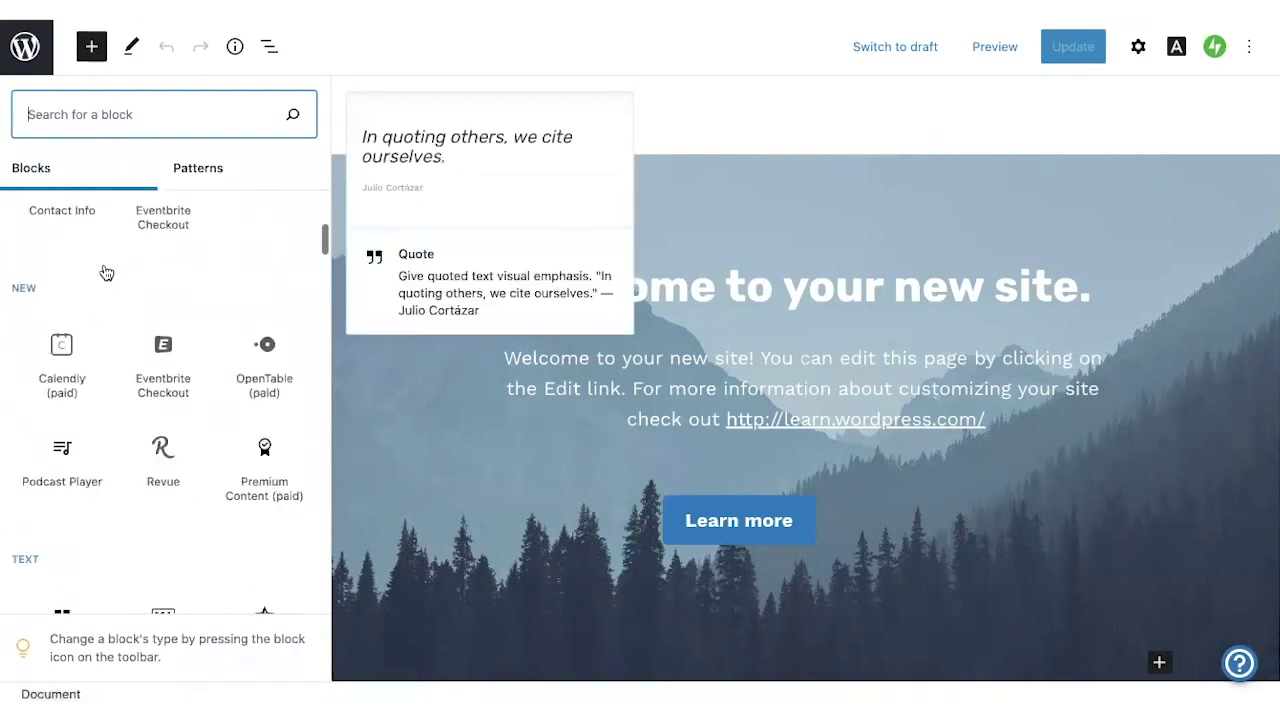
scroll(134, 360, "down", 3)
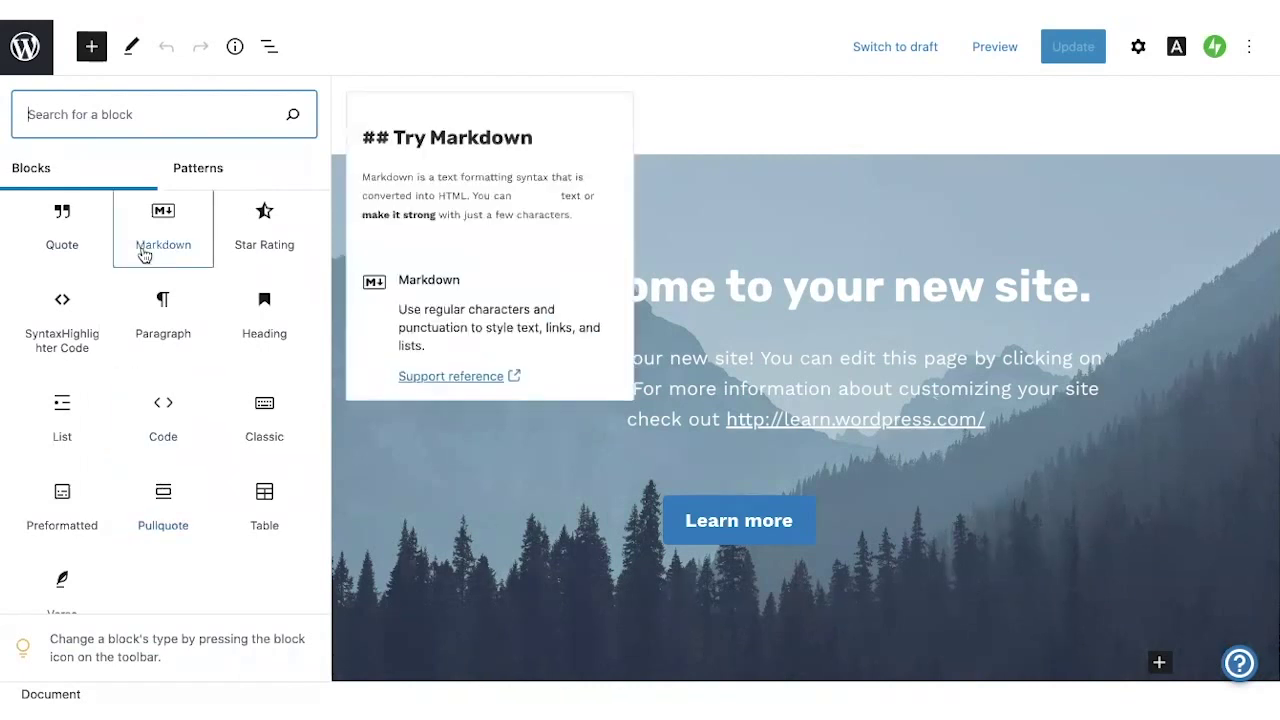
Search the block library for "gallery" and preview gallery blocks such as Stacked and Offset.
left_click(149, 112)
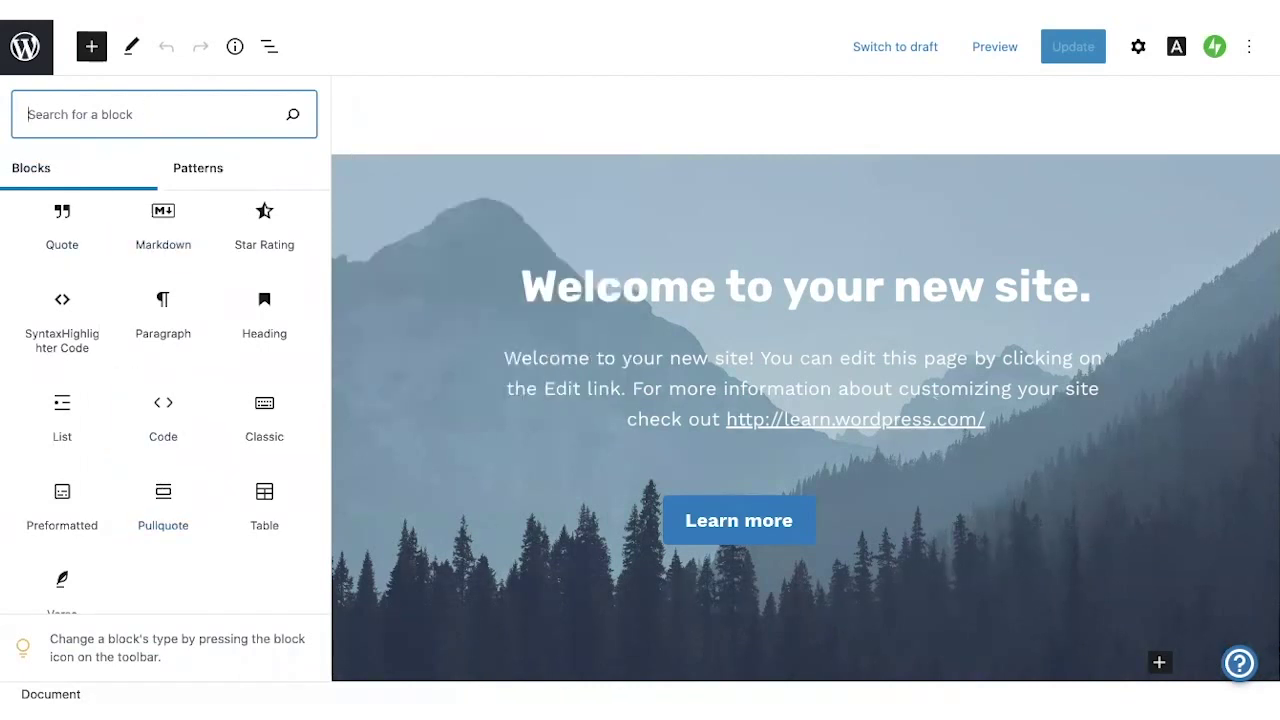
type("gallery")
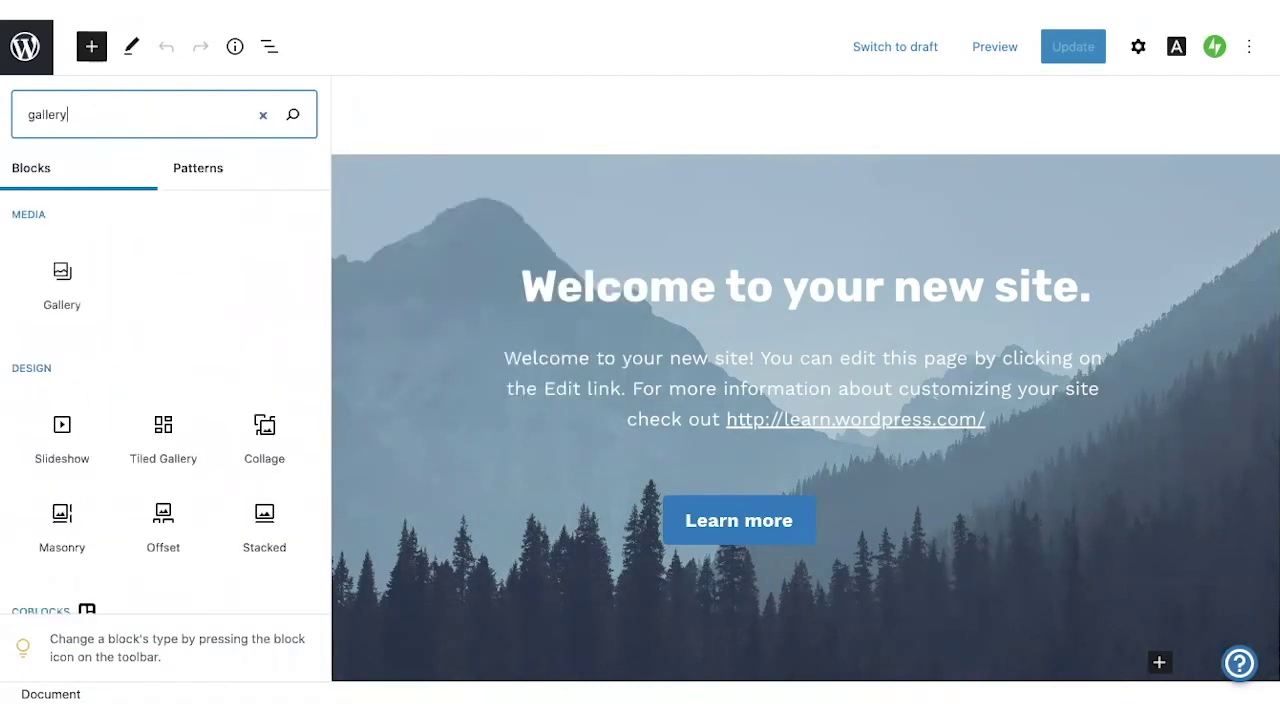
scroll(171, 280, "down", 3)
scroll(165, 288, "up", 1)
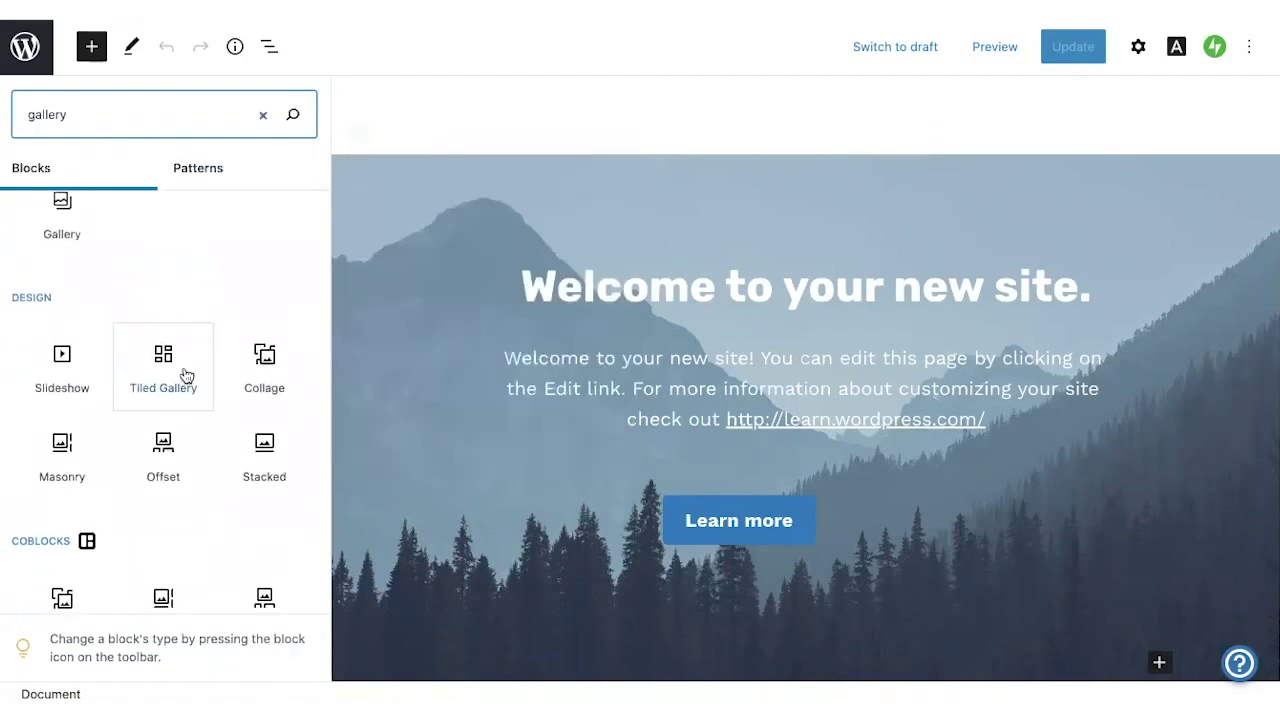
mouse_move(186, 375)
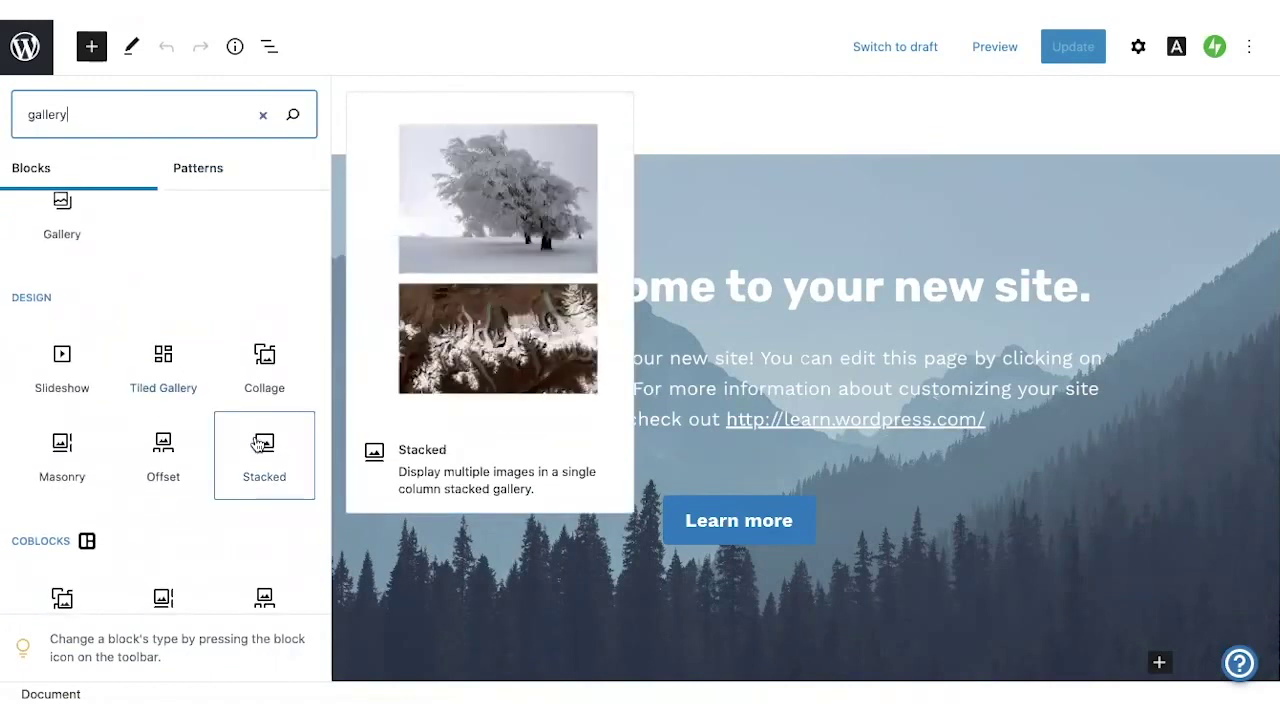
mouse_move(178, 462)
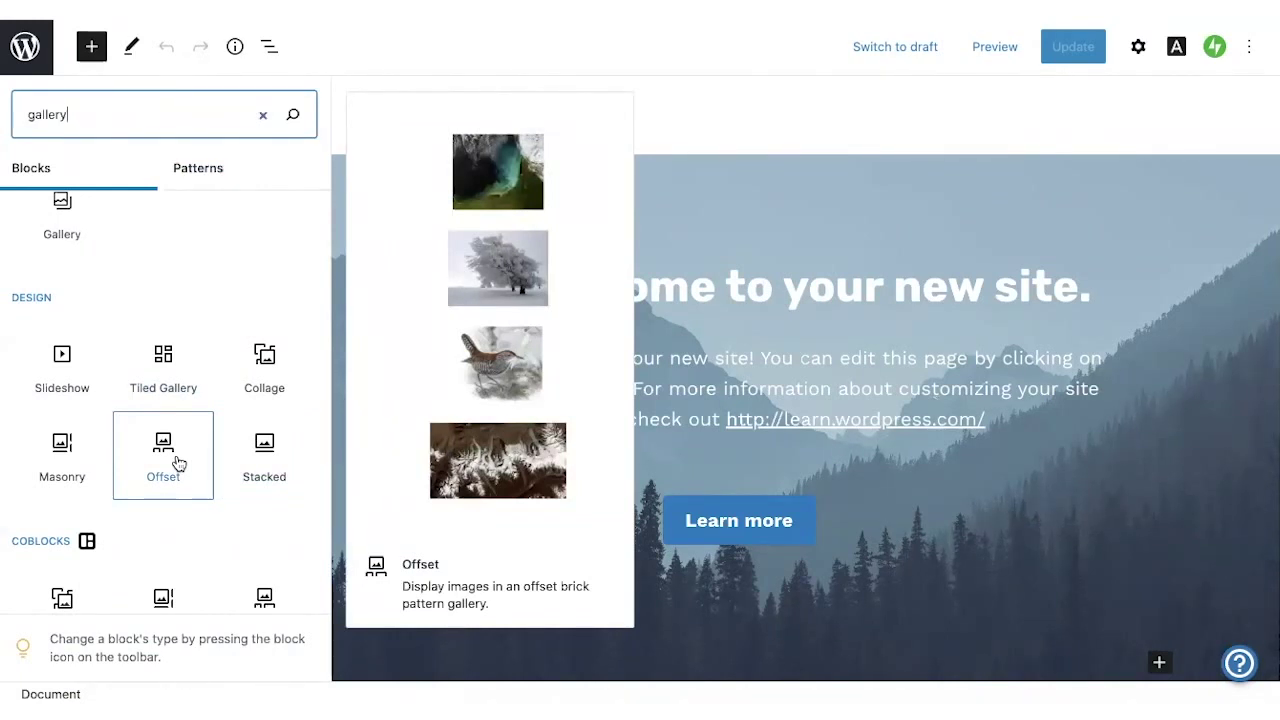
Select the Cover block, show its settings and switch to the page's document settings.
left_click(884, 153)
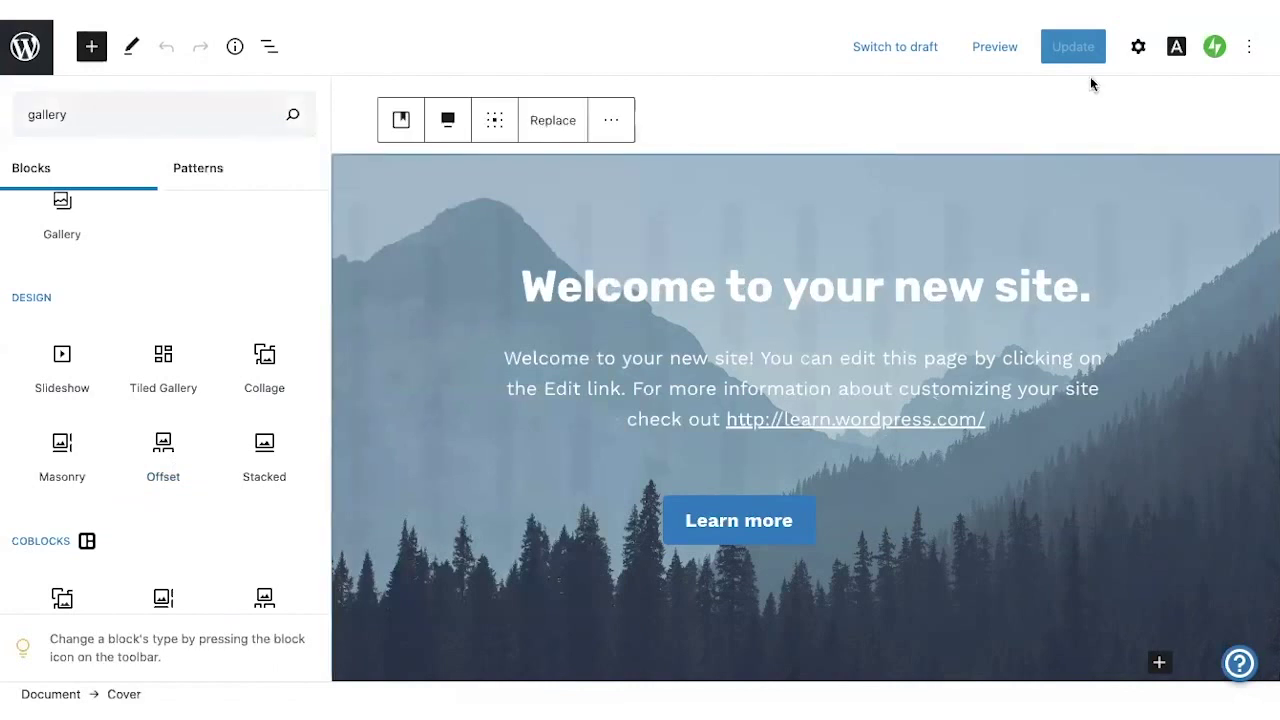
left_click(1137, 48)
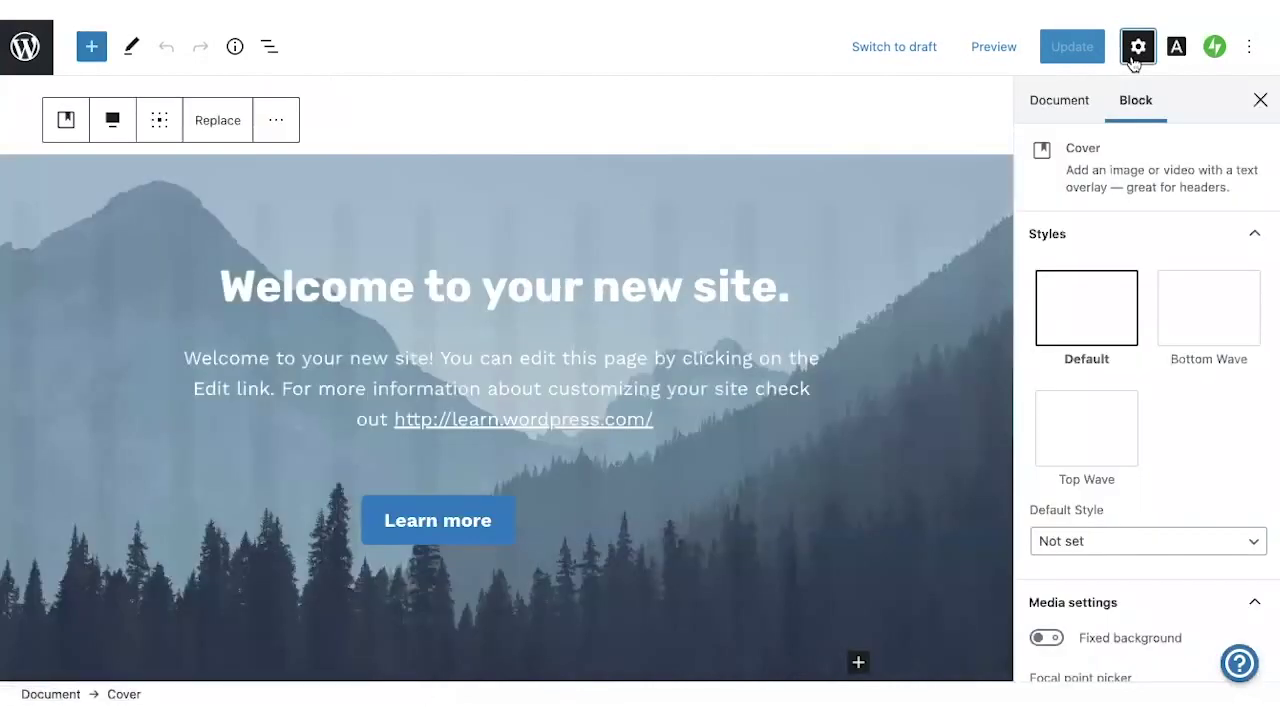
left_click(1080, 100)
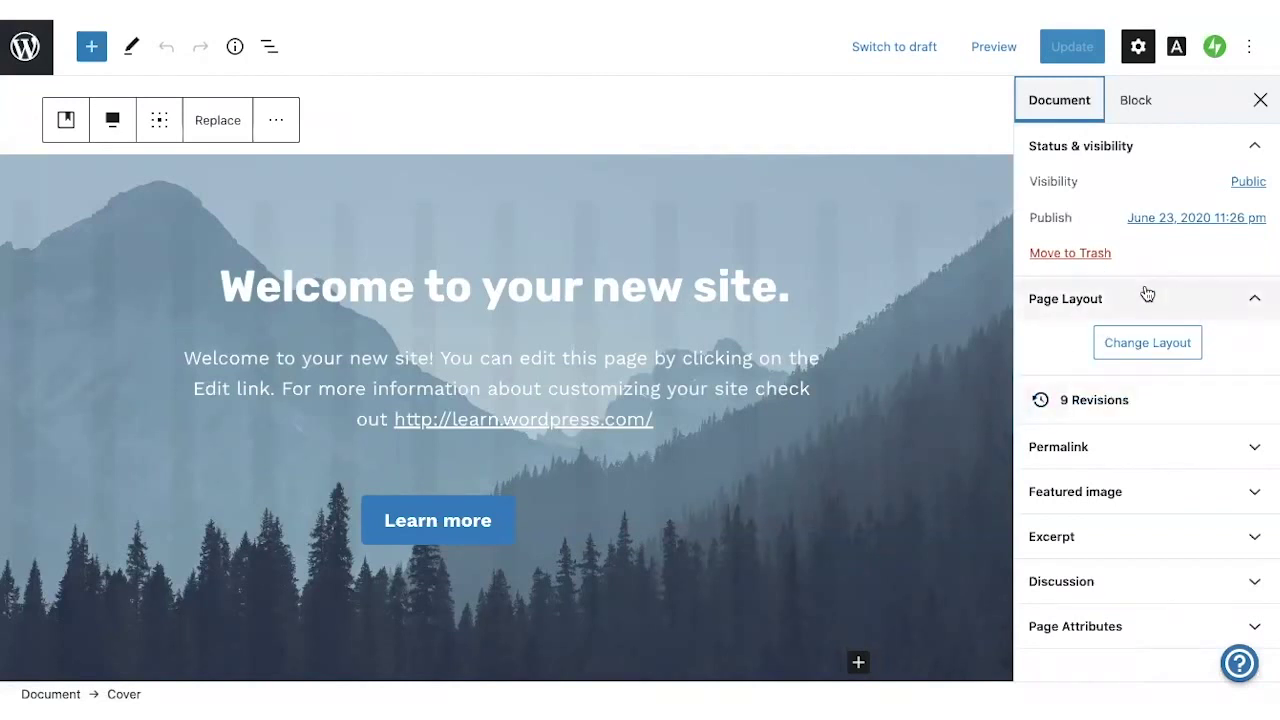
Browse the available page layouts and apply the Hever home page layout to the page.
left_click(1130, 343)
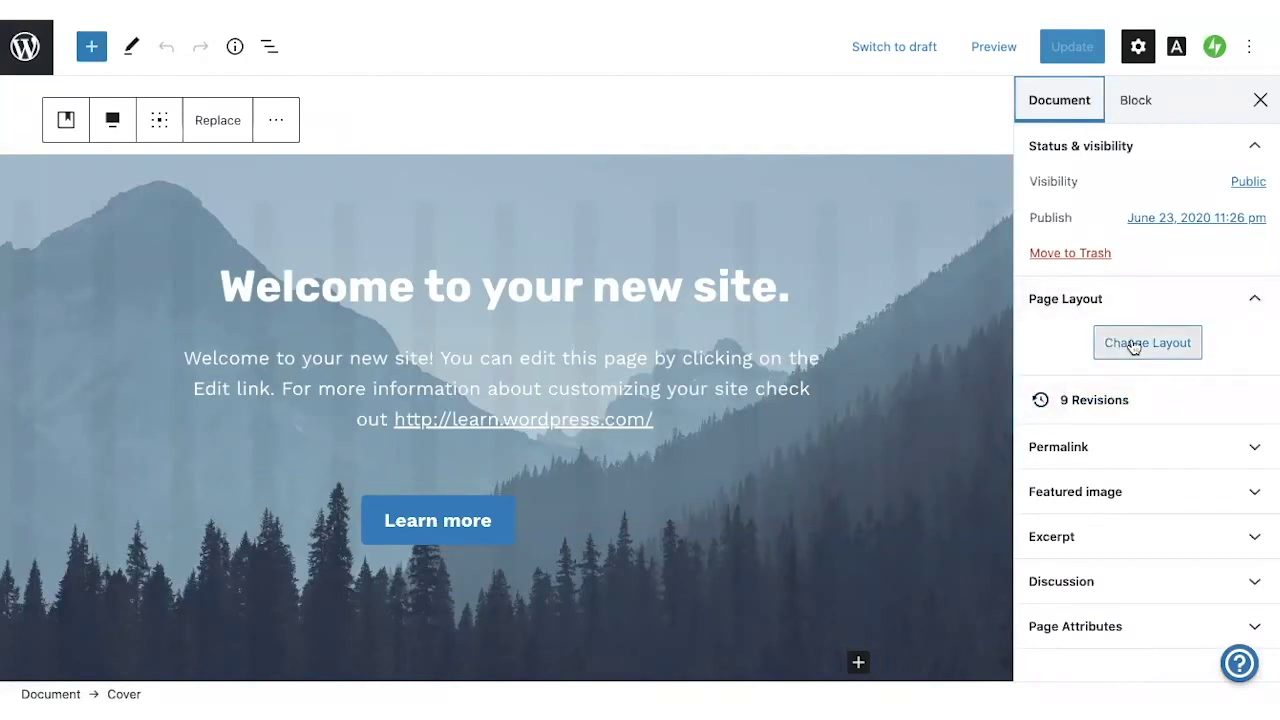
left_click(748, 436)
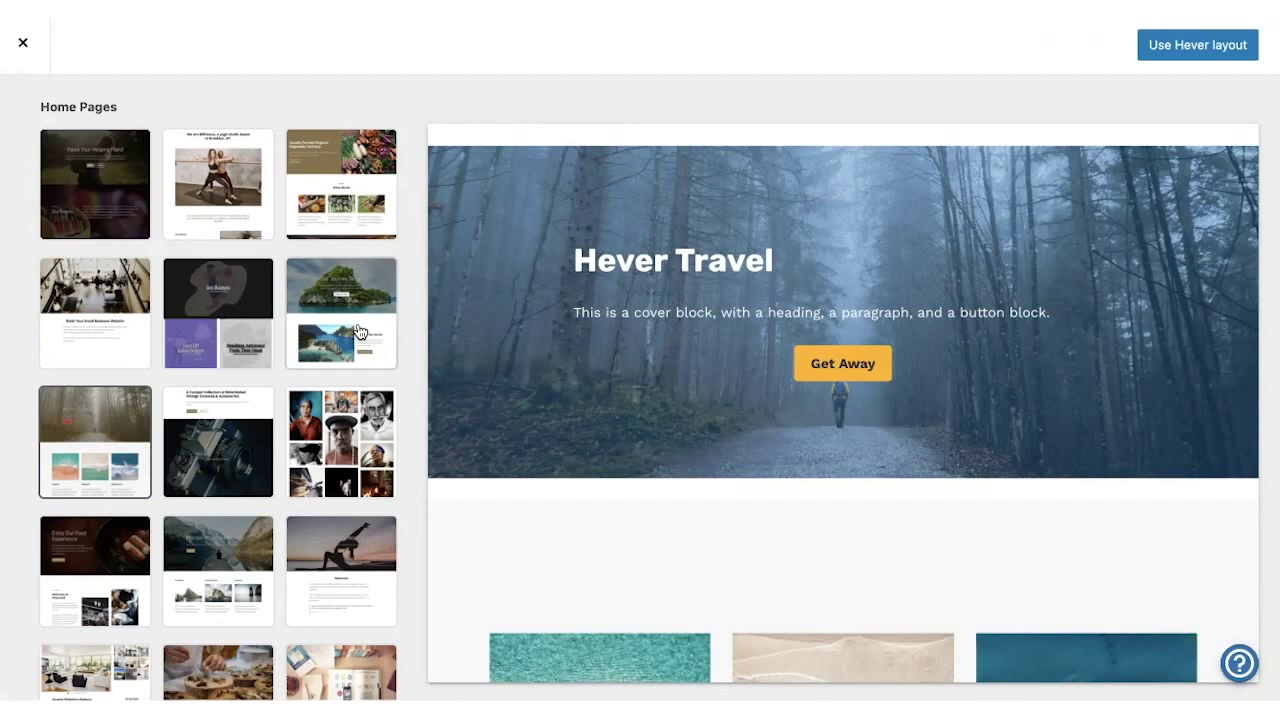
scroll(360, 332, "down", 4)
scroll(360, 332, "down", 3)
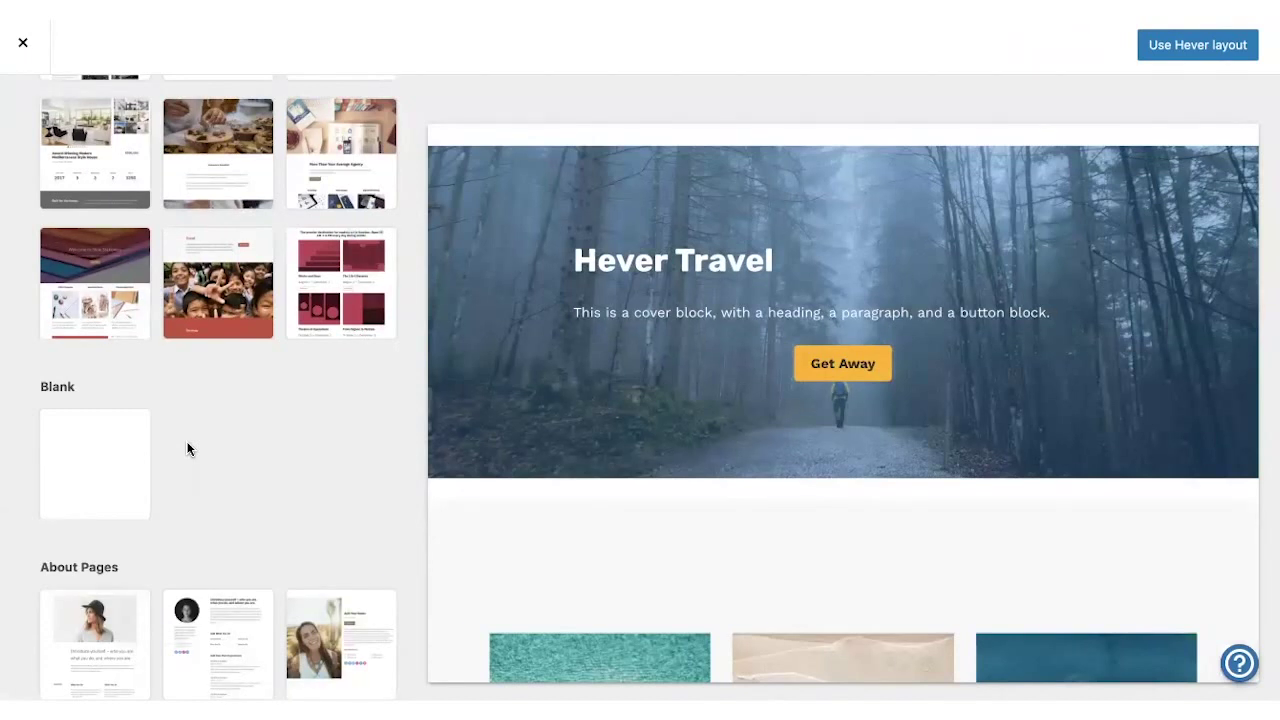
scroll(316, 424, "up", 8)
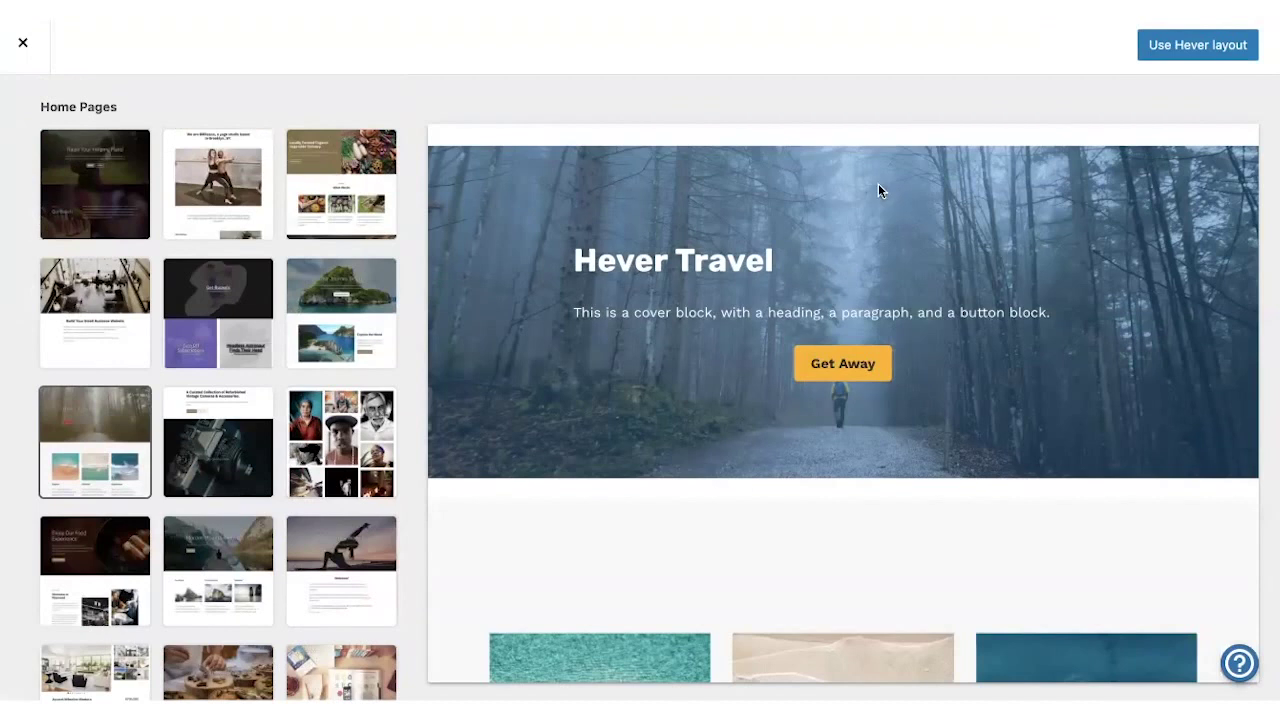
left_click(1205, 56)
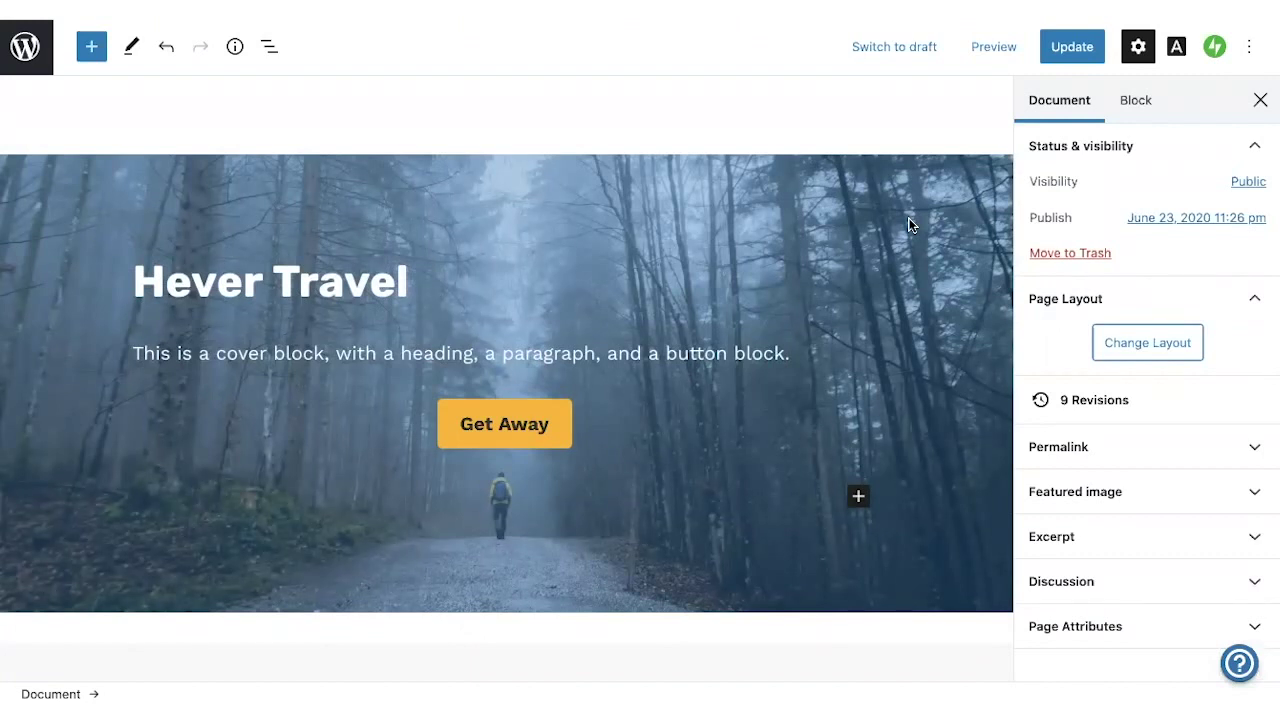
Replace the "Hever Travel" heading text in the cover with "Welcome".
left_click(296, 285)
double_click(296, 285)
triple_click(296, 285)
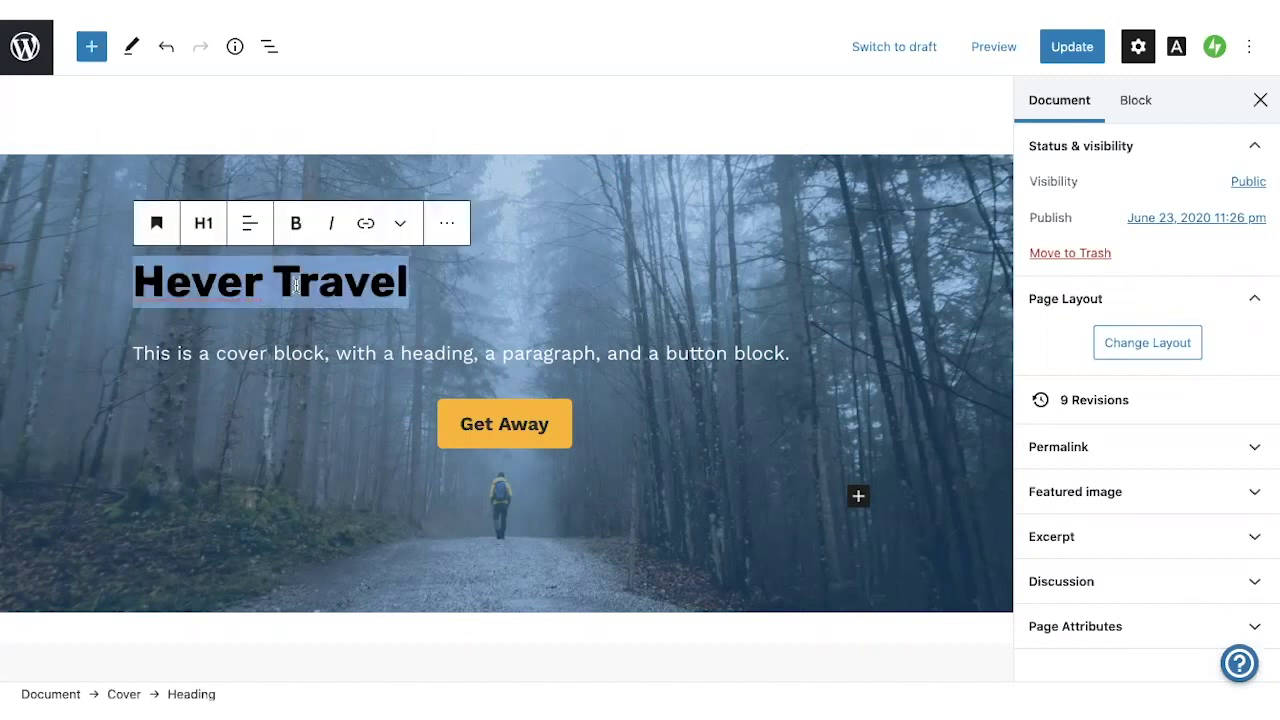
type("Welcome")
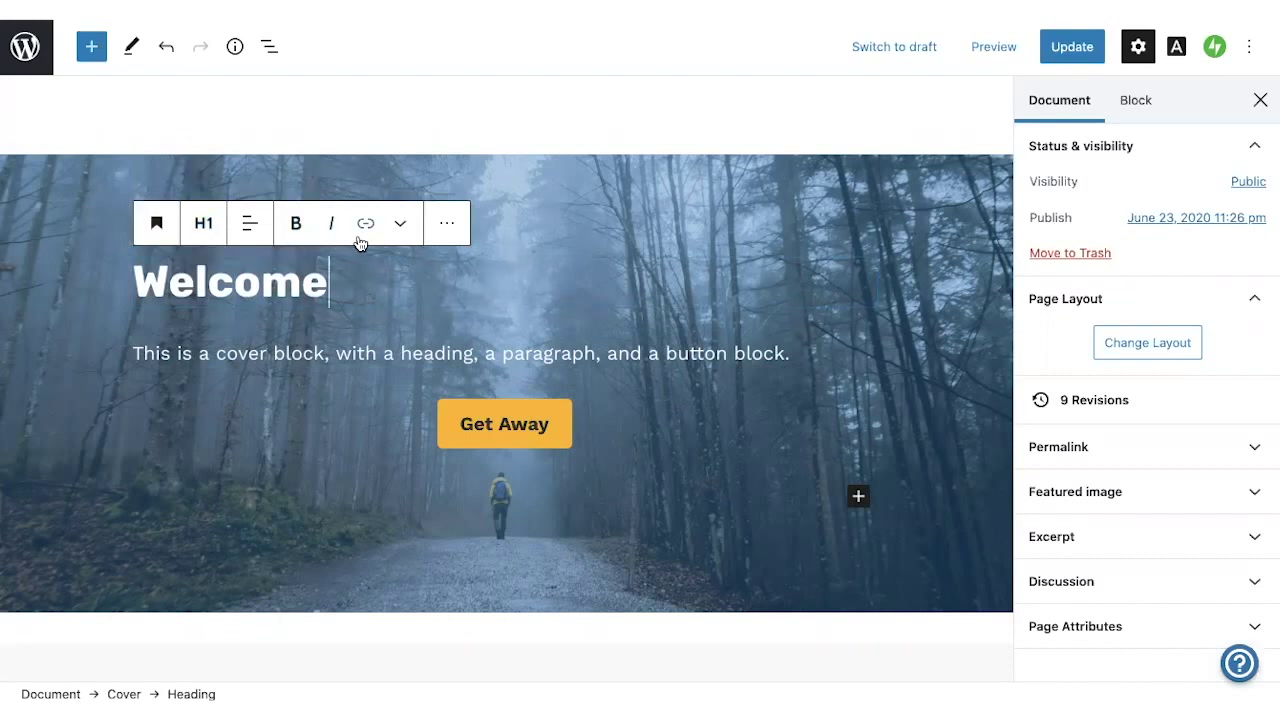
Examine the heading's block settings, including its text alignment choices and color settings.
left_click(1135, 108)
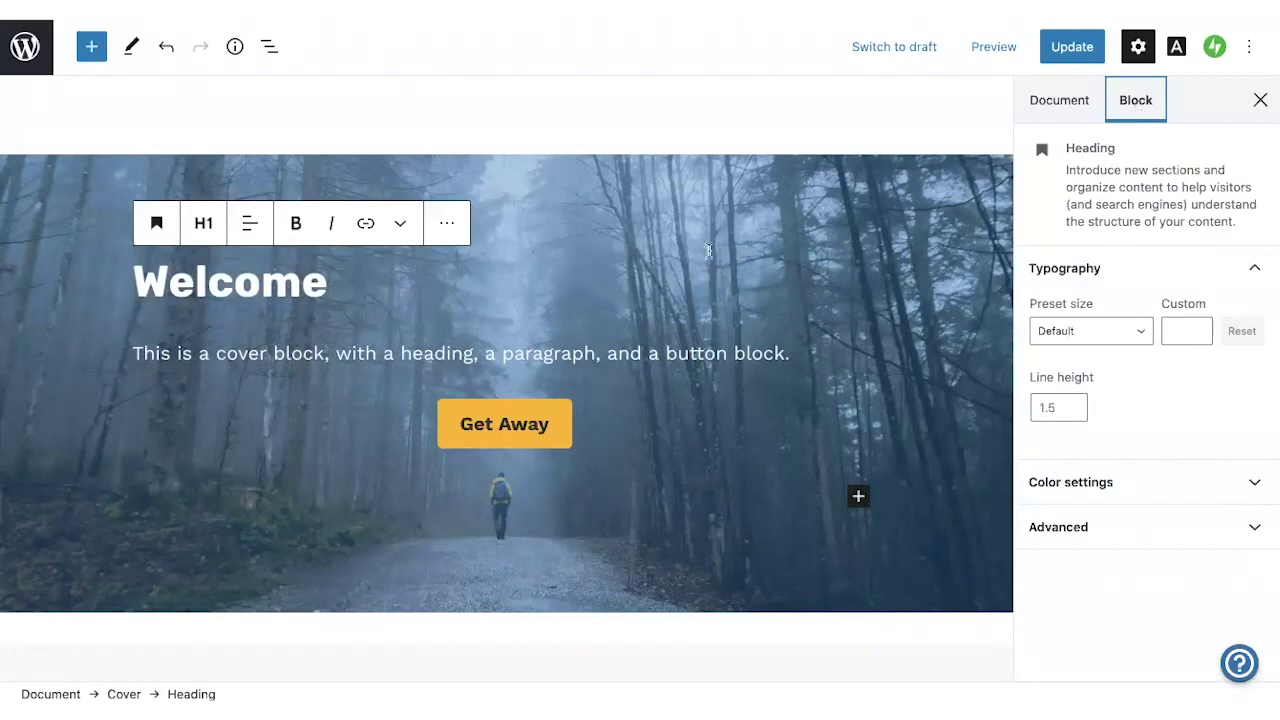
left_click(249, 228)
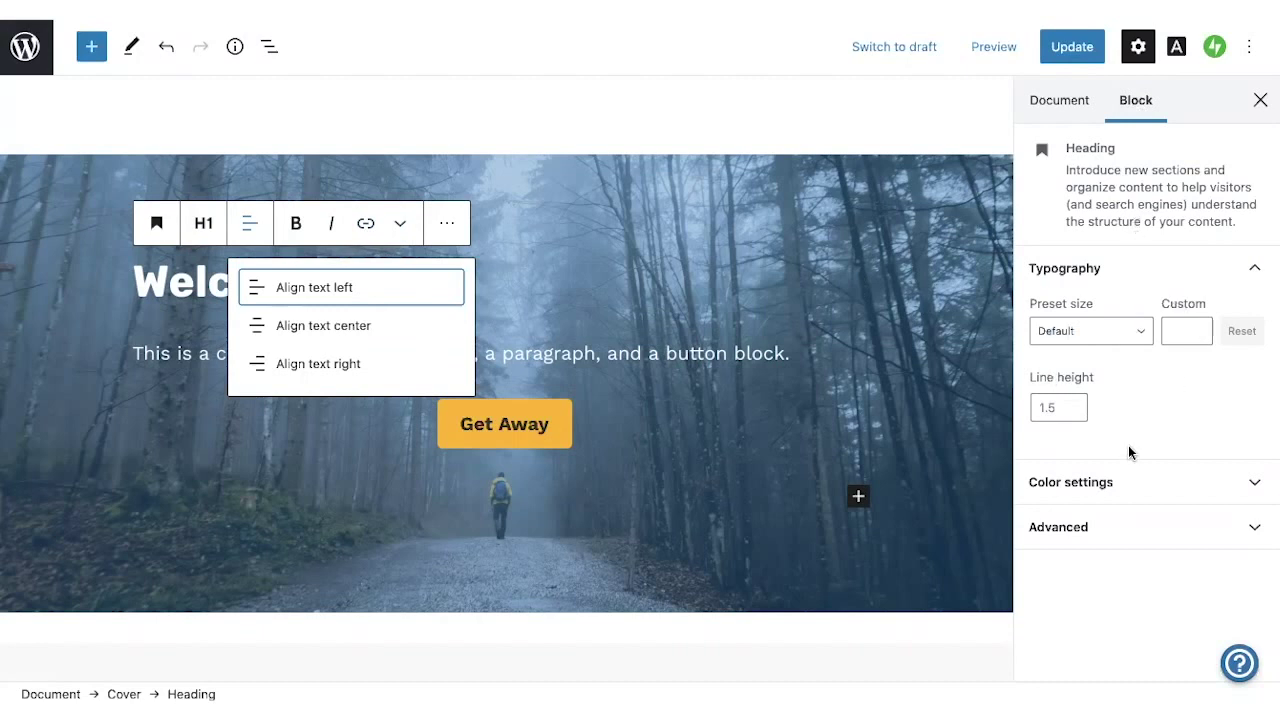
left_click(1114, 484)
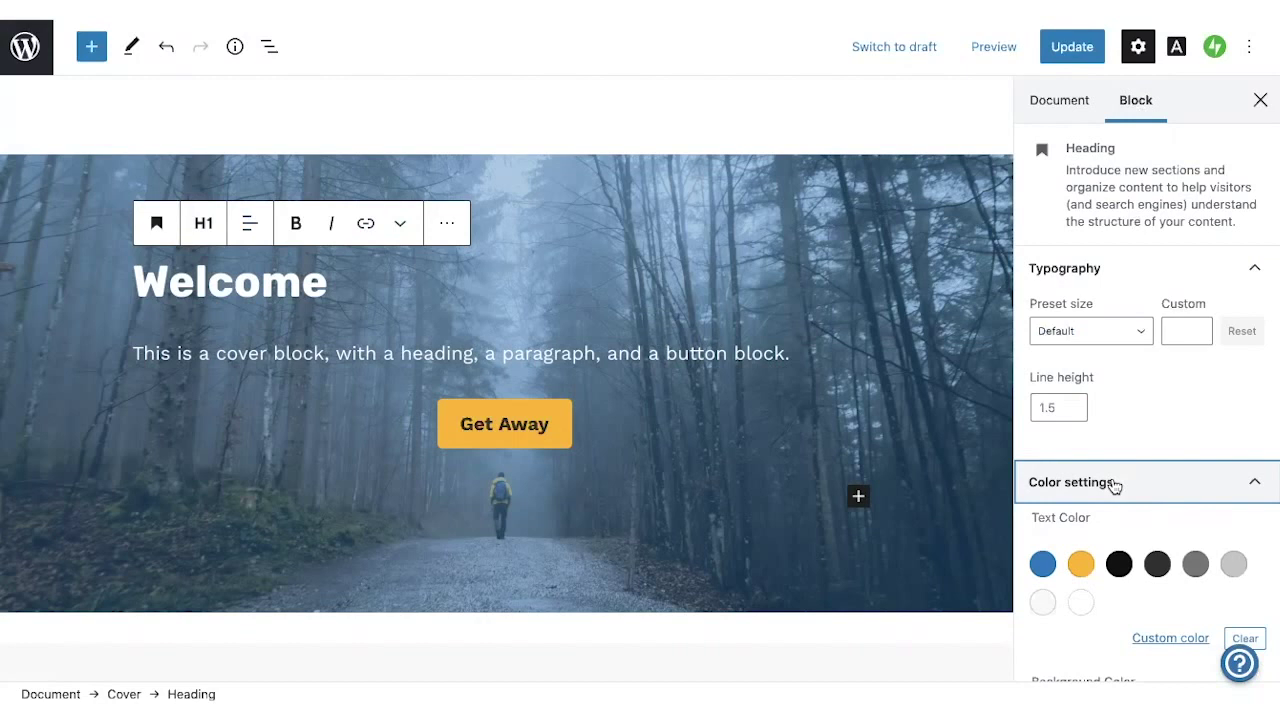
Transform the paragraph below the Welcome heading into a Quote block.
left_click(242, 353)
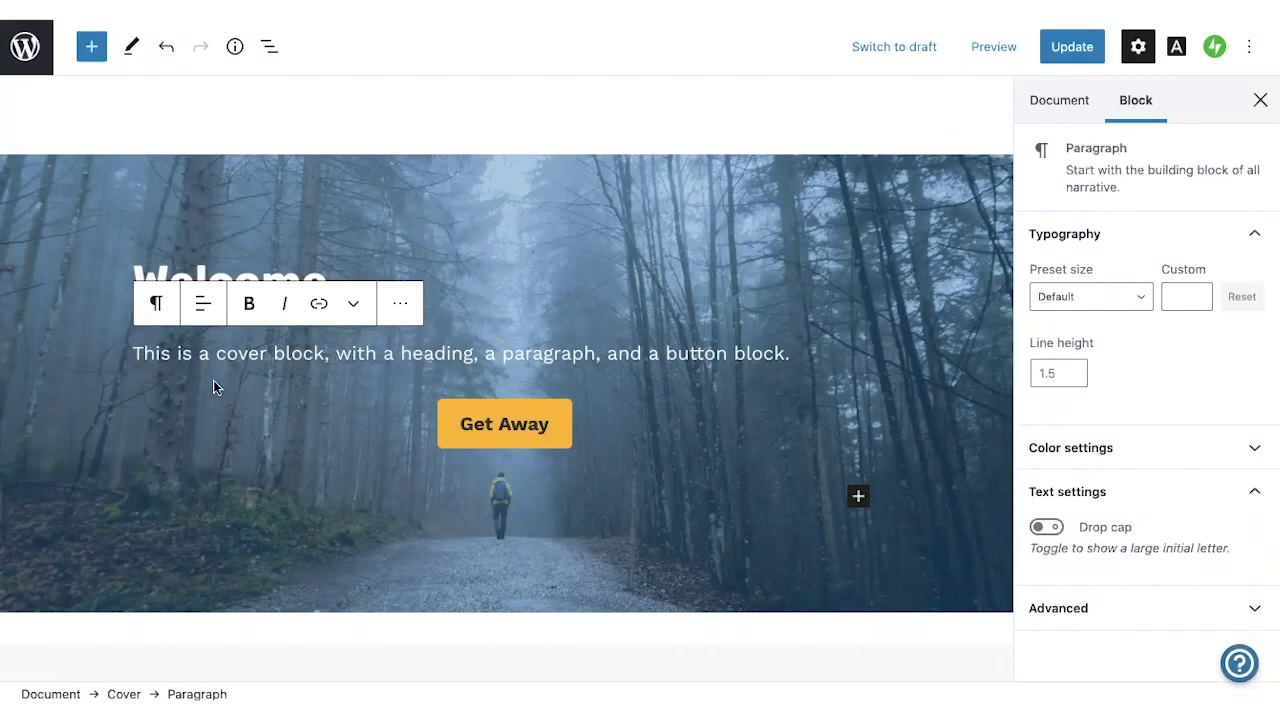
left_click(156, 310)
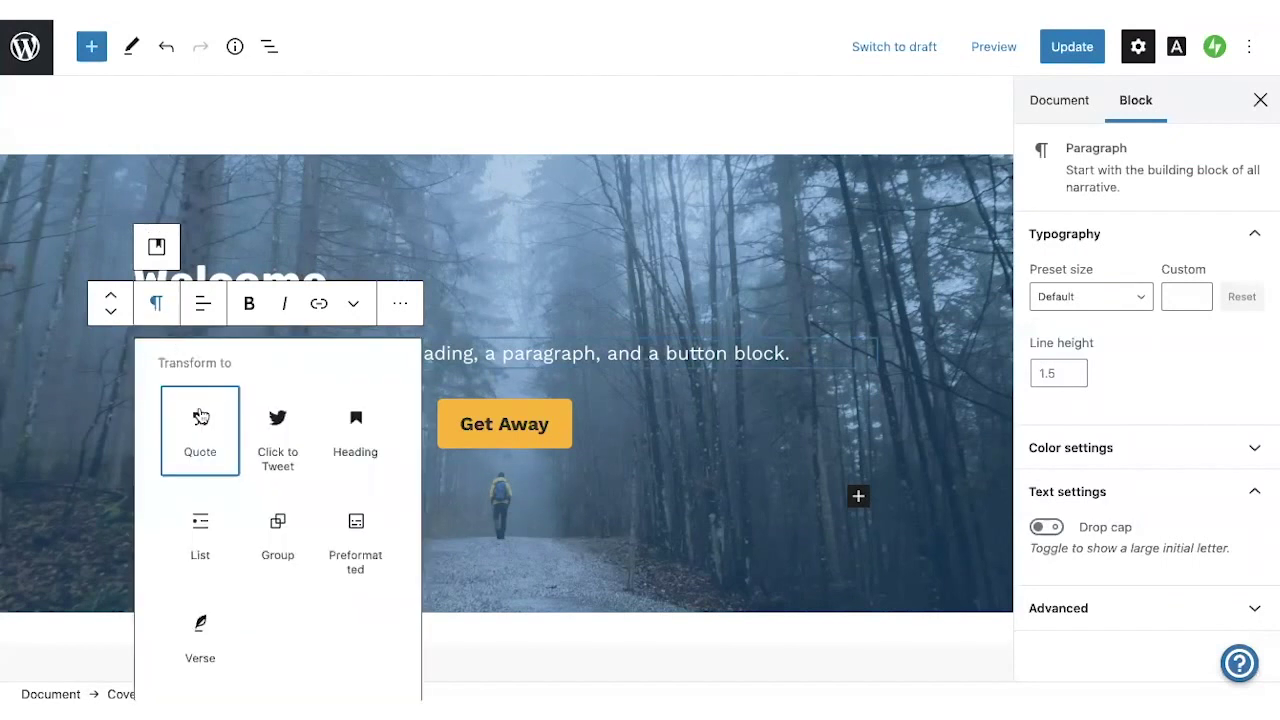
left_click(210, 442)
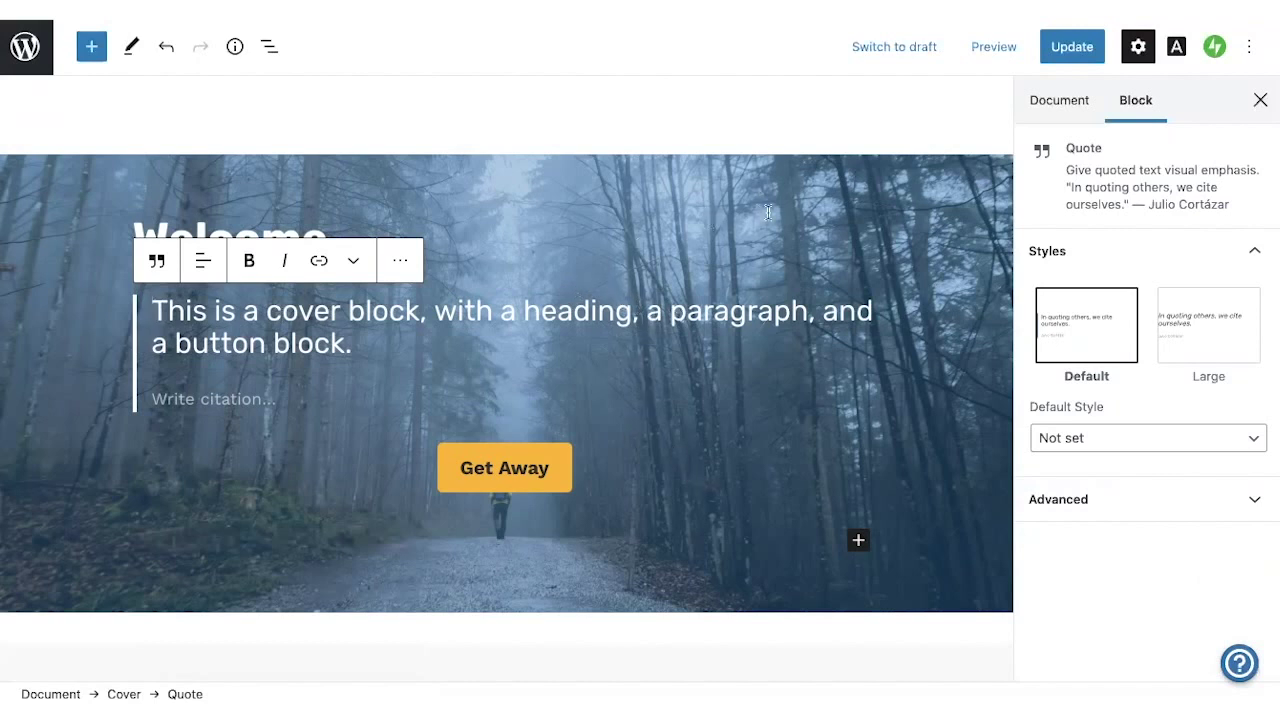
Start replacing the Cover block's image from the media library and search the Pexels free photos for "sunflowers".
left_click(804, 195)
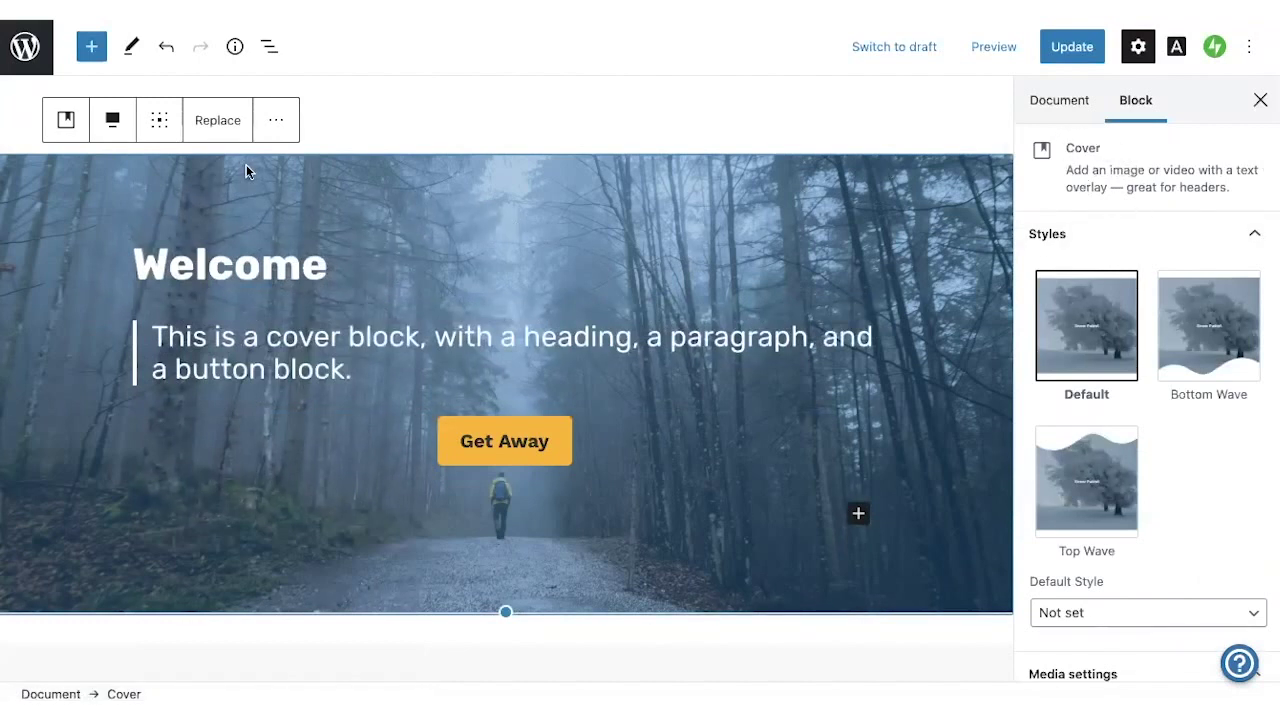
left_click(217, 122)
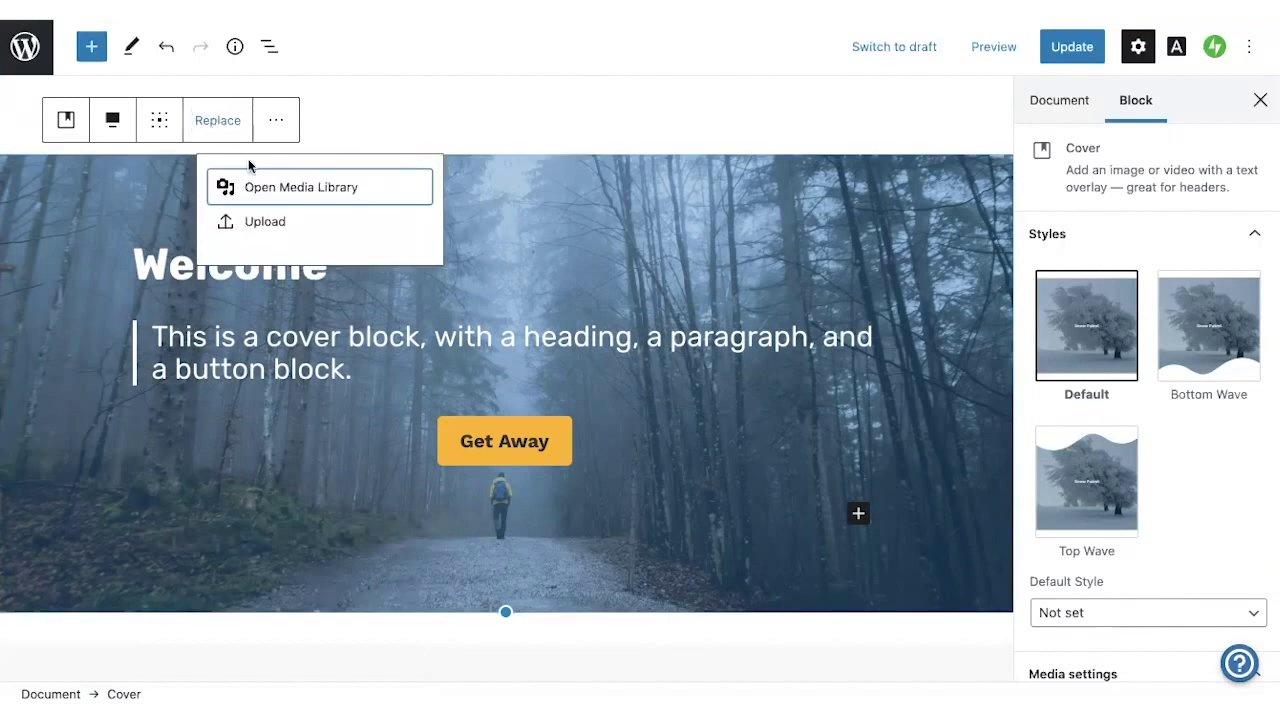
left_click(262, 189)
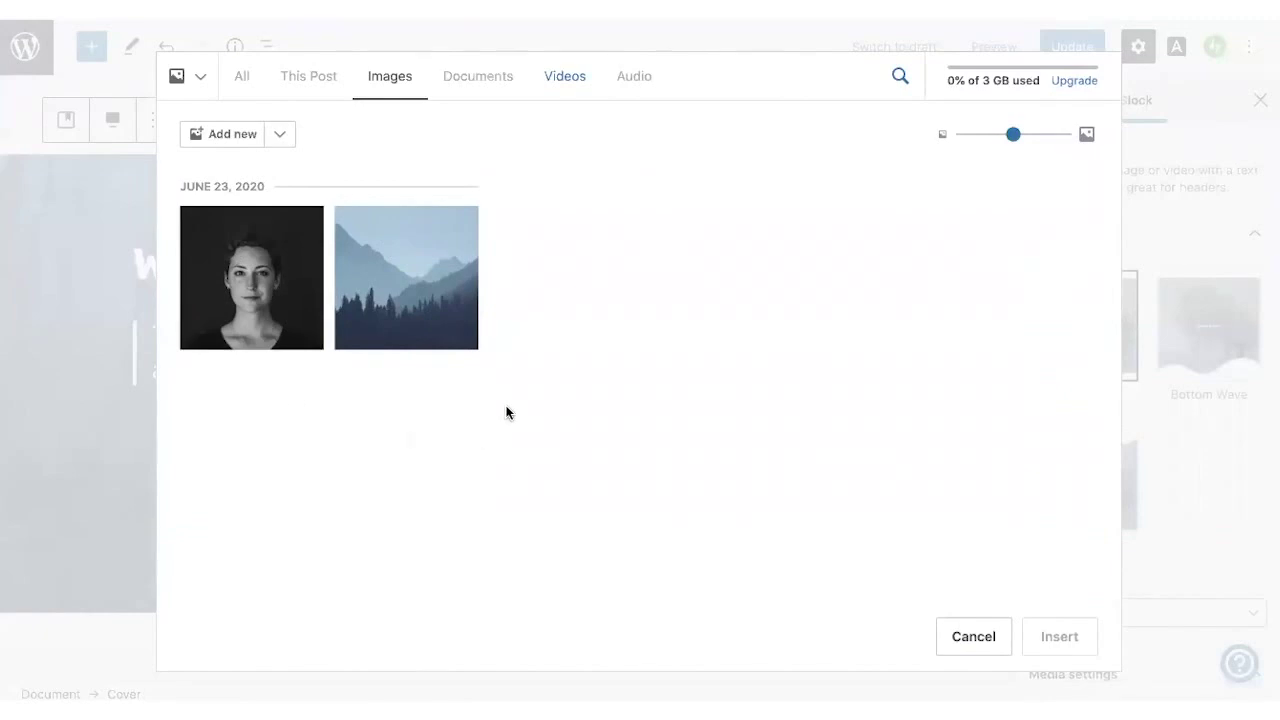
left_click(196, 79)
left_click(231, 207)
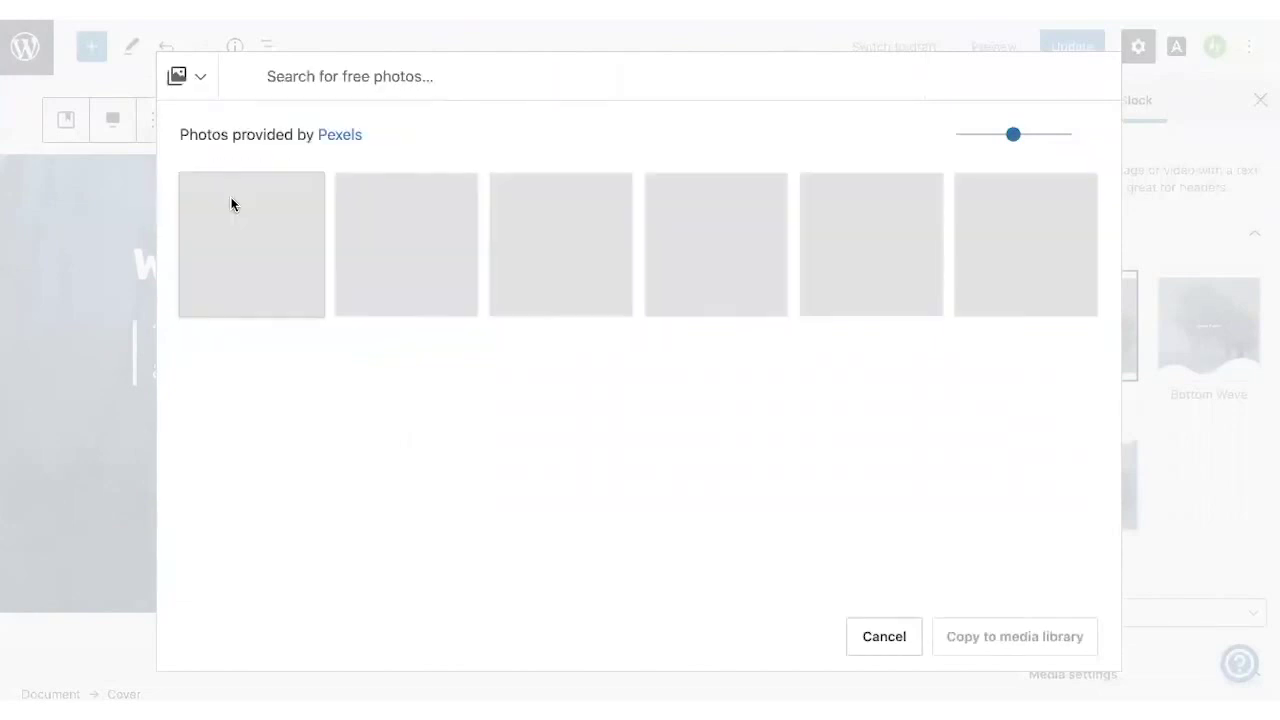
left_click(346, 79)
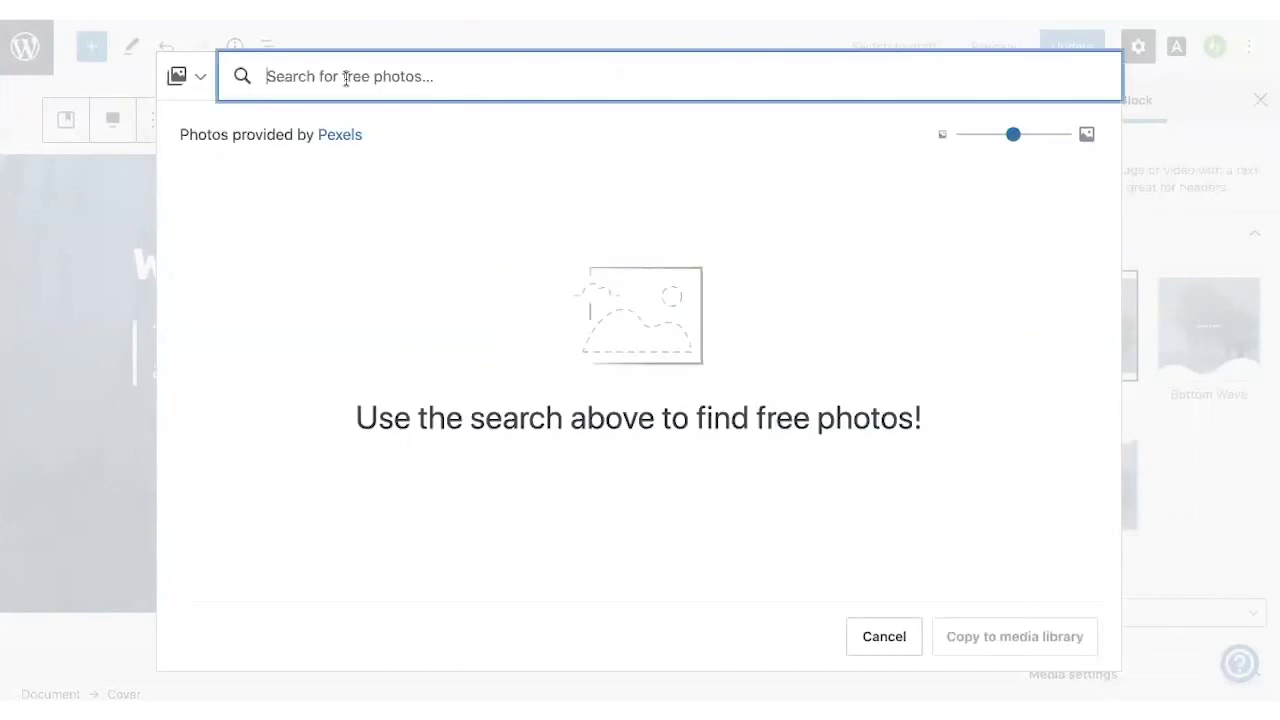
type("sun")
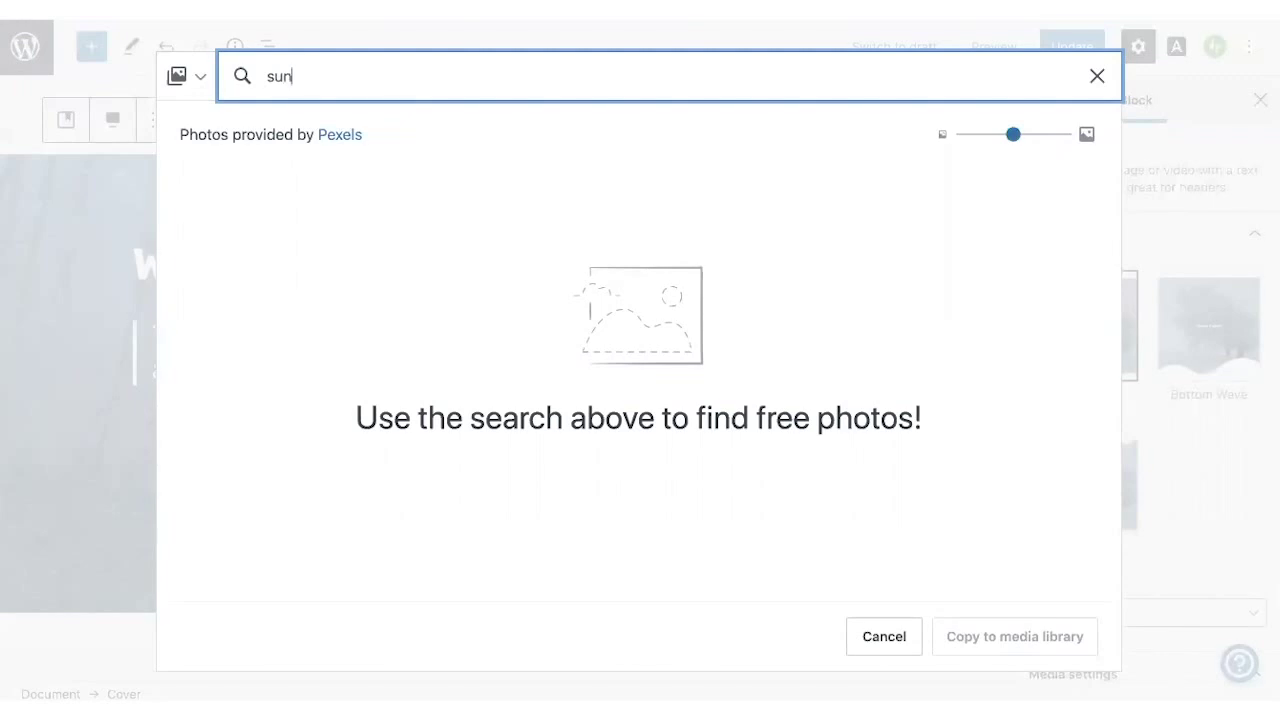
type("flowers")
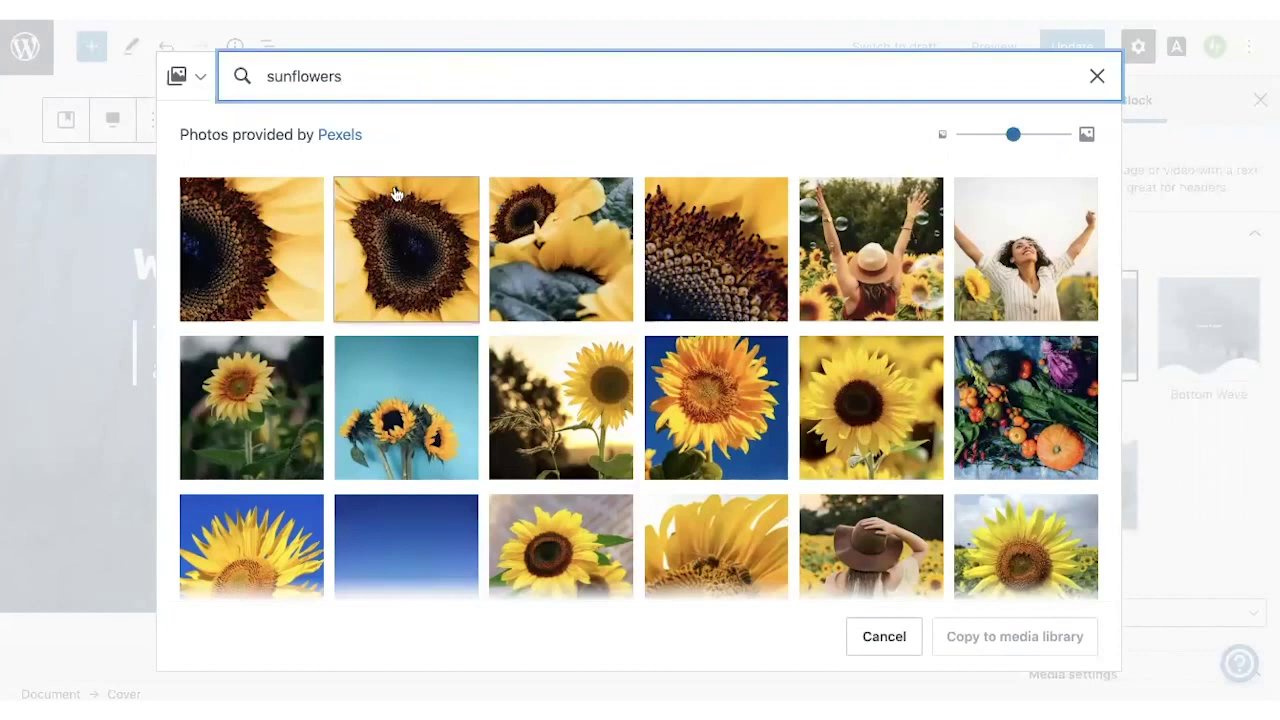
Copy the photo of a sunflower field under a deep blue sky to the media library and insert it as the cover image.
scroll(394, 300, "down", 2)
left_click(402, 389)
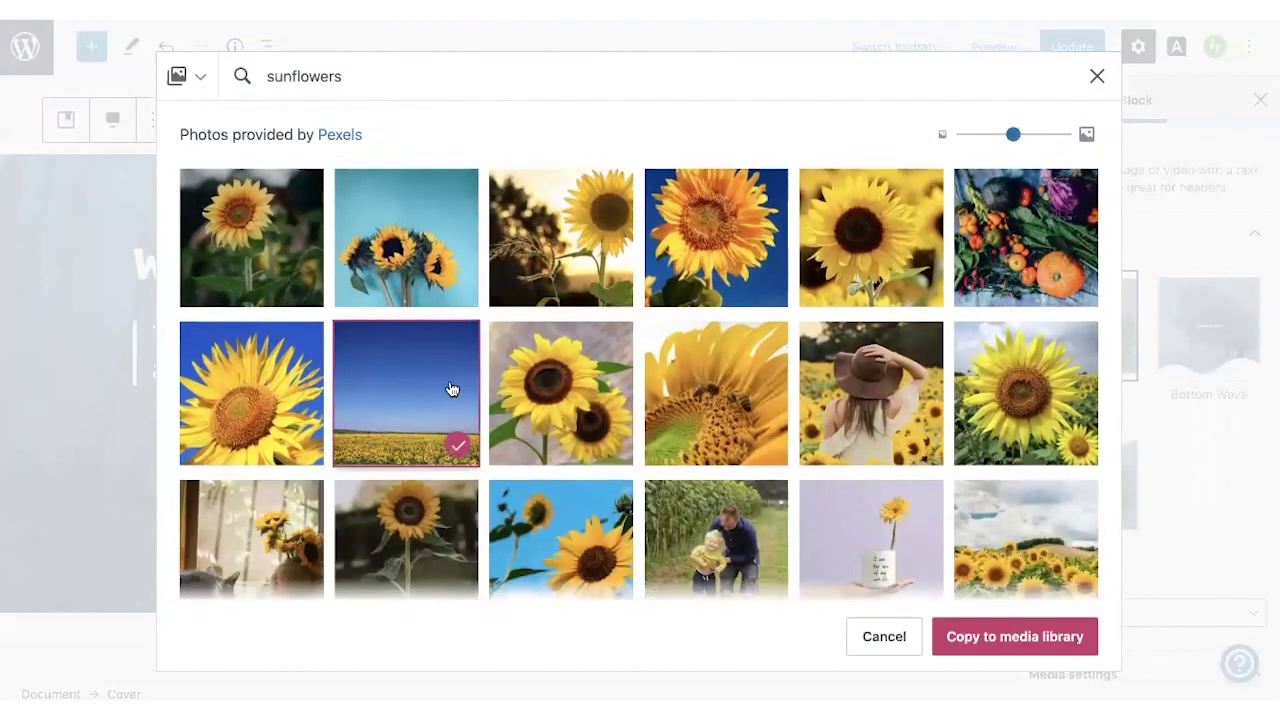
left_click(1025, 636)
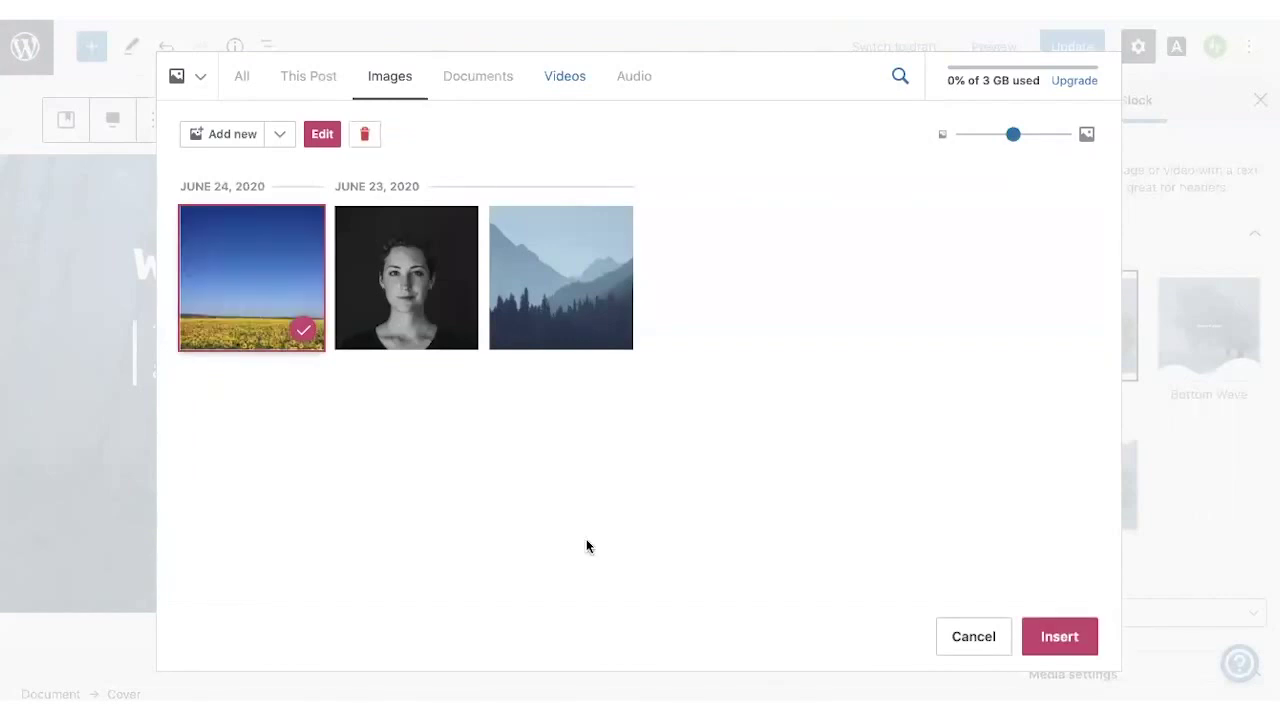
left_click(1060, 636)
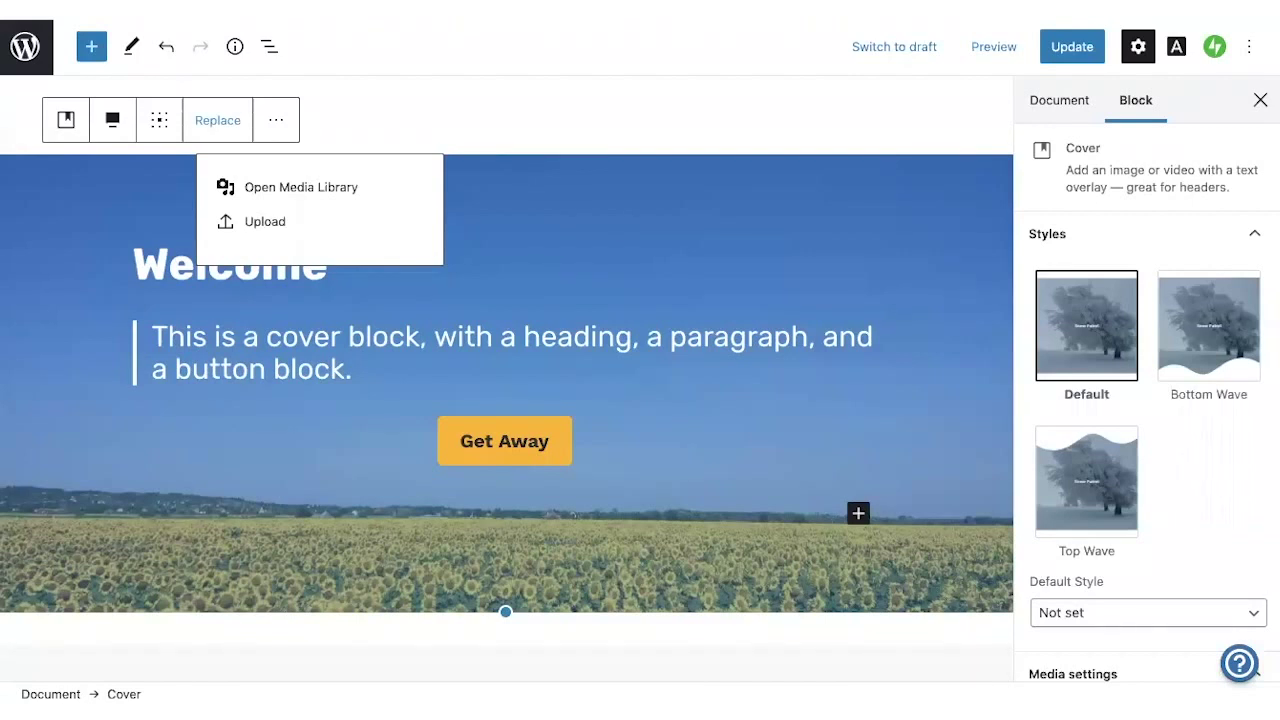
Apply the Bottom Wave style to the Cover block.
left_click(1199, 345)
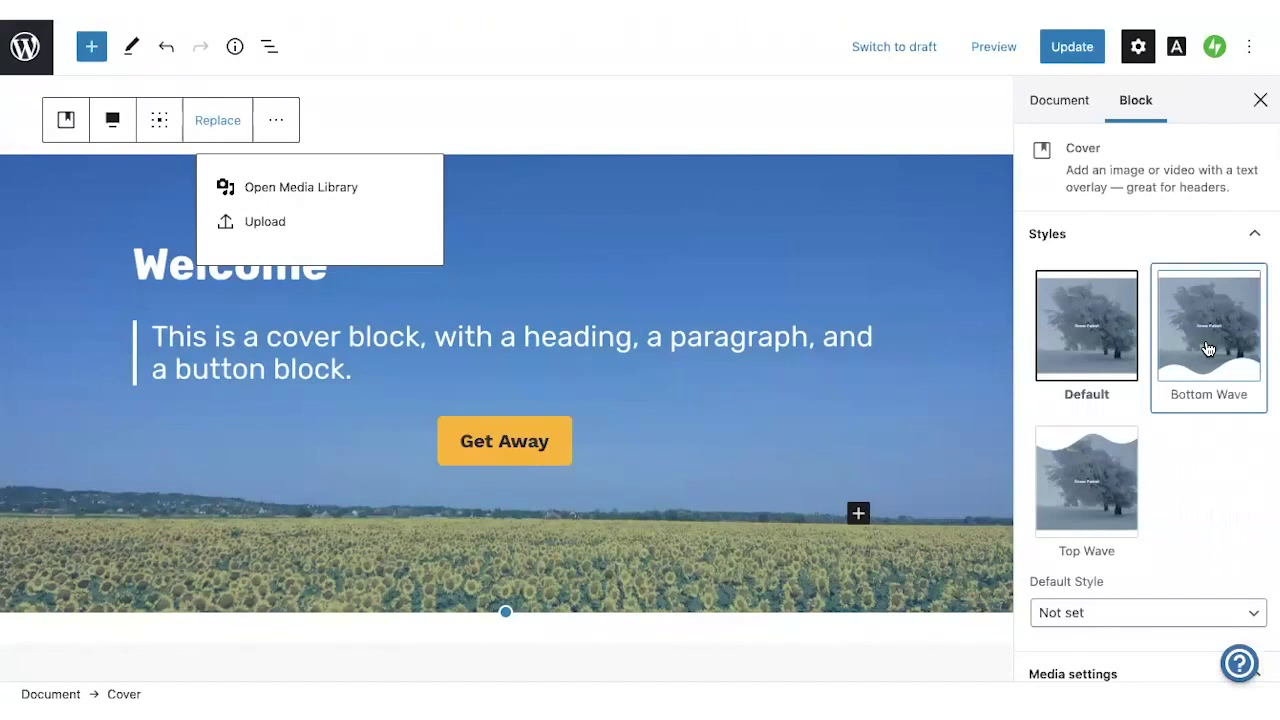
scroll(1193, 506, "down", 1)
scroll(1193, 506, "down", 5)
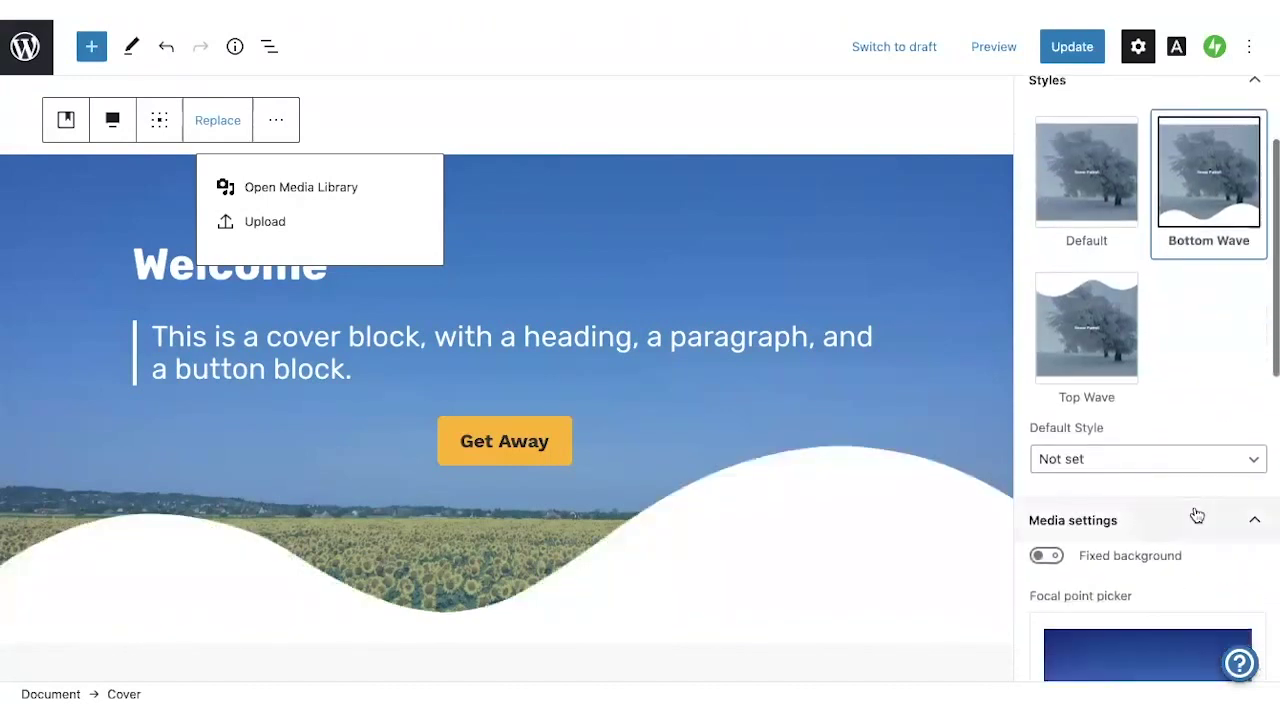
Set the Cover block's overlay to the solid yellow-orange color and its background opacity to 50.
scroll(1197, 515, "down", 4)
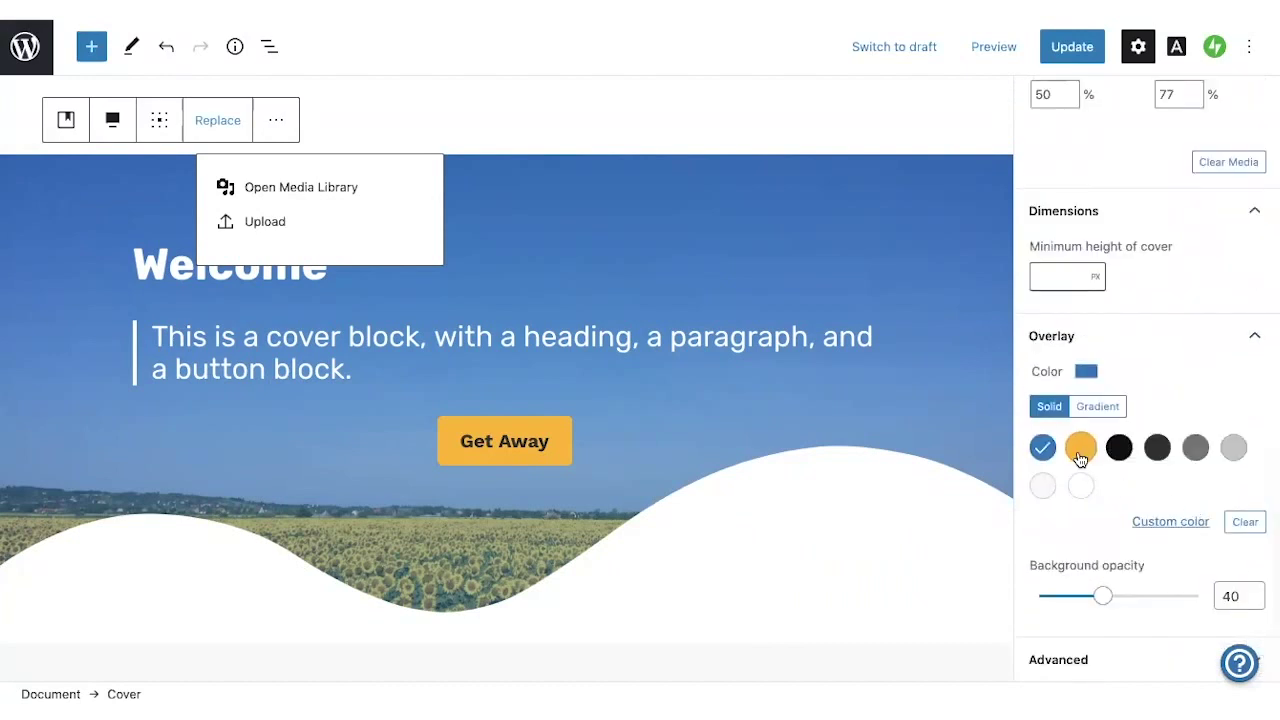
left_click(1080, 453)
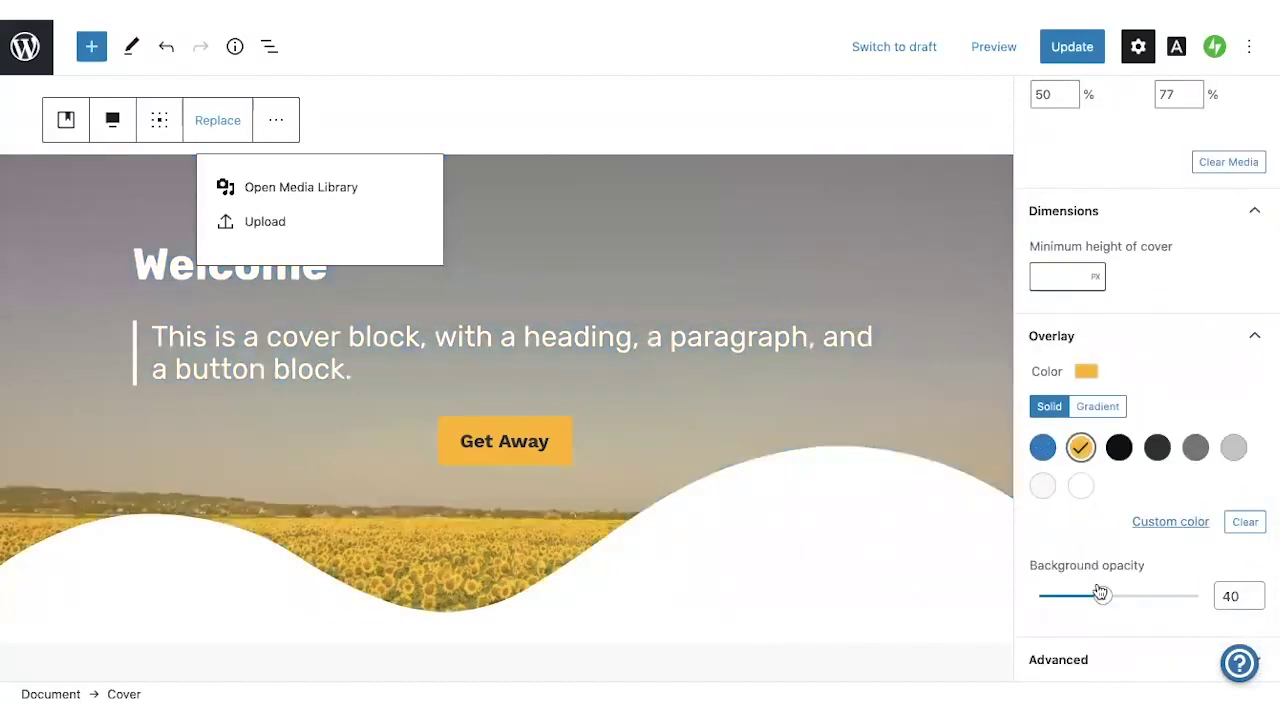
mouse_move(1103, 596)
left_mouse_down()
mouse_move(1156, 601)
mouse_move(1050, 607)
mouse_move(1120, 603)
left_mouse_up()
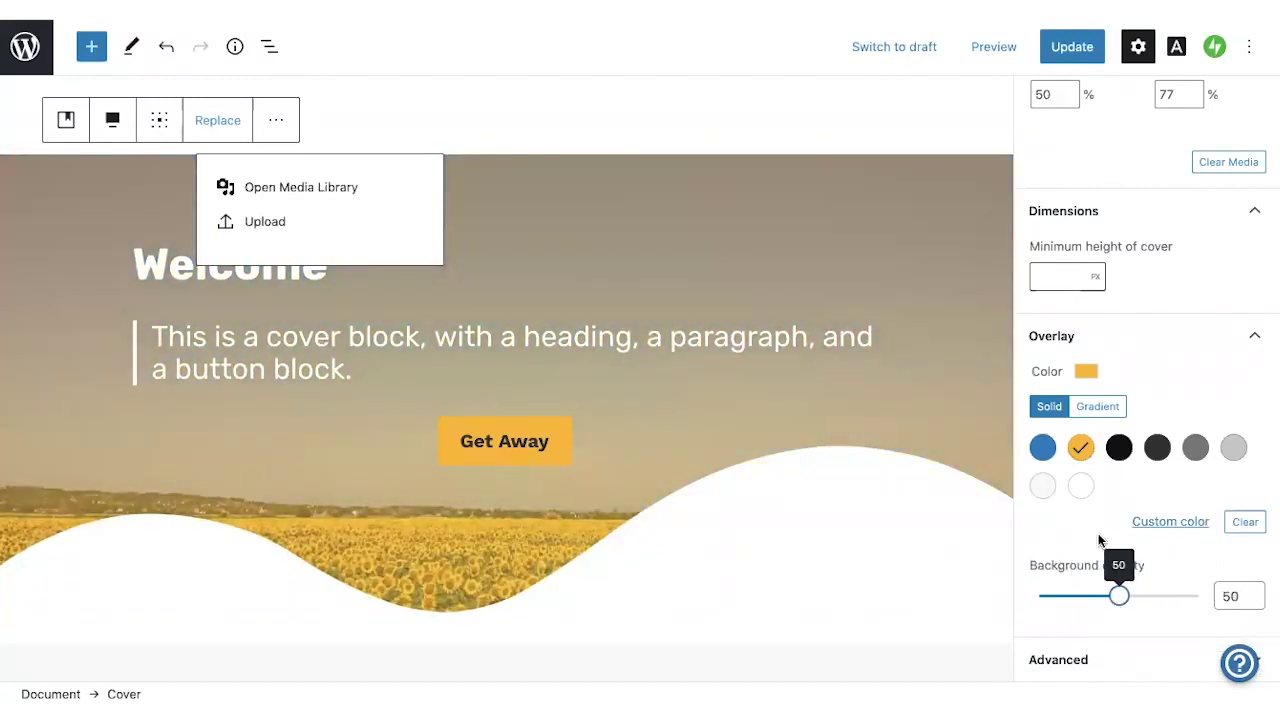
Change the Cover block's overlay to the gradient running from peach through red to dark burgundy.
left_click(1090, 410)
left_click(1081, 485)
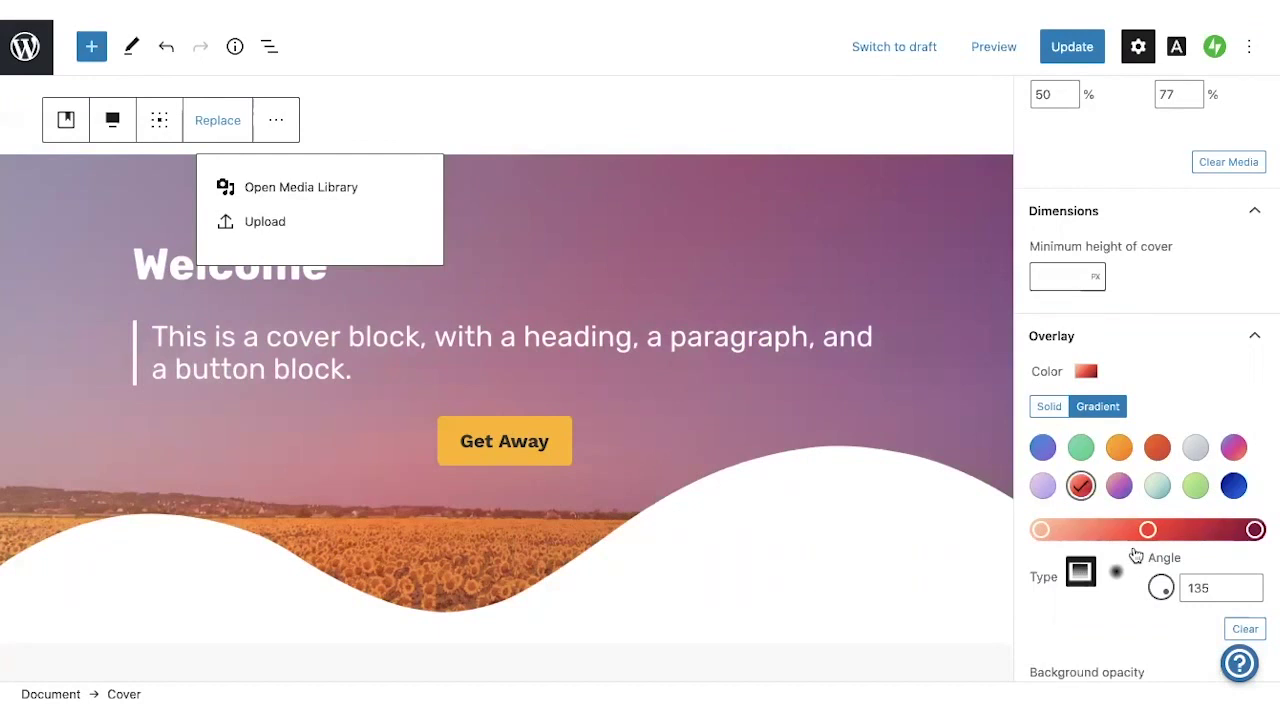
scroll(1141, 549, "down", 2)
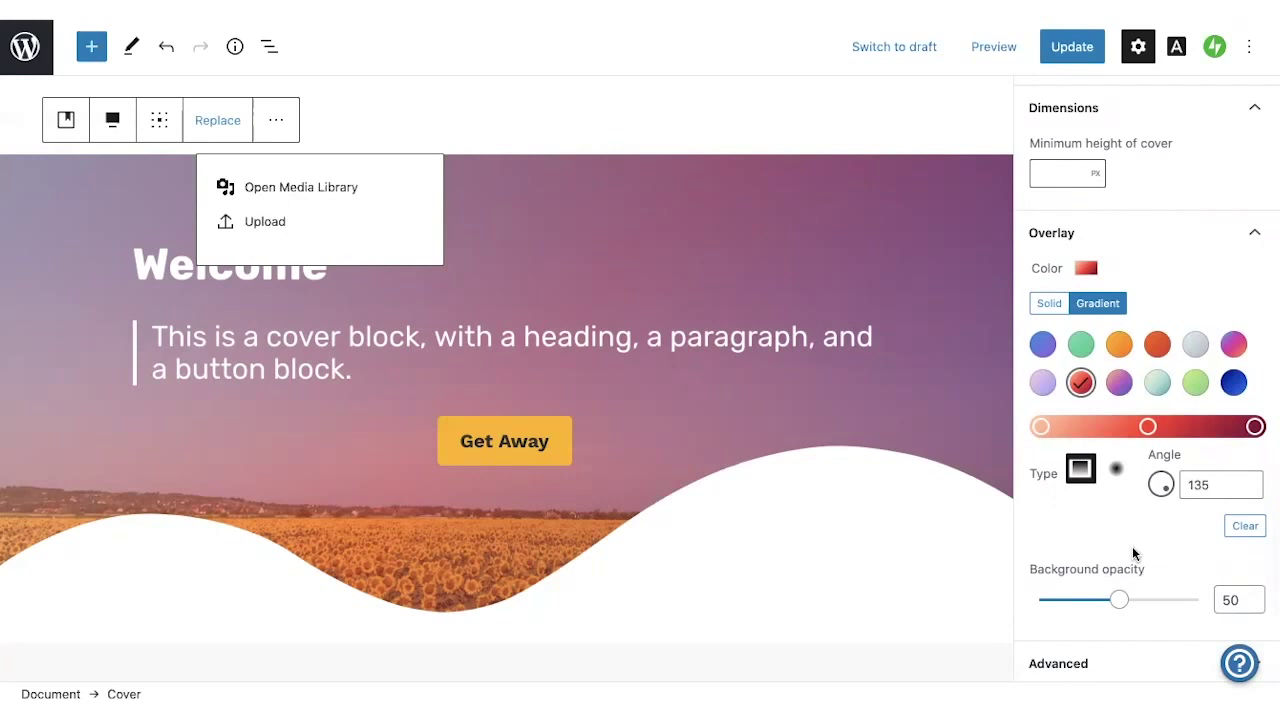
Look over the three-column section of the page and browse the blocks available for insertion, down to the Text category.
scroll(647, 512, "down", 8)
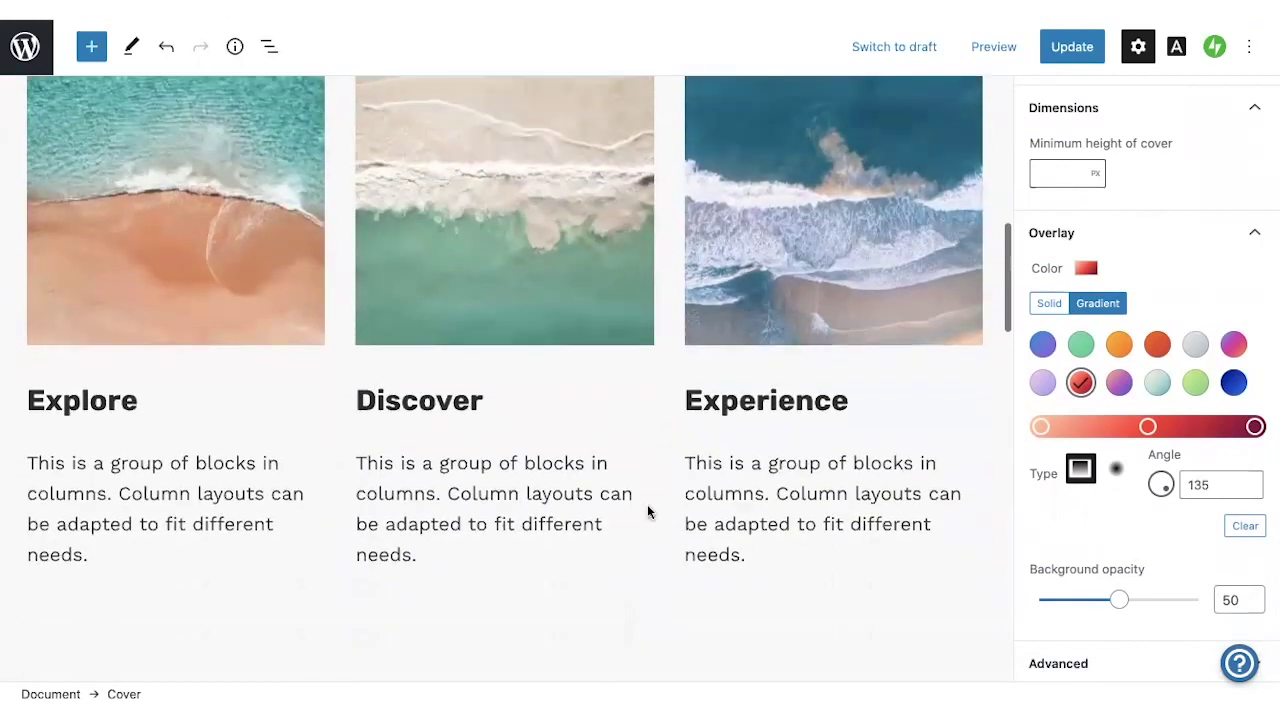
scroll(647, 512, "down", 2)
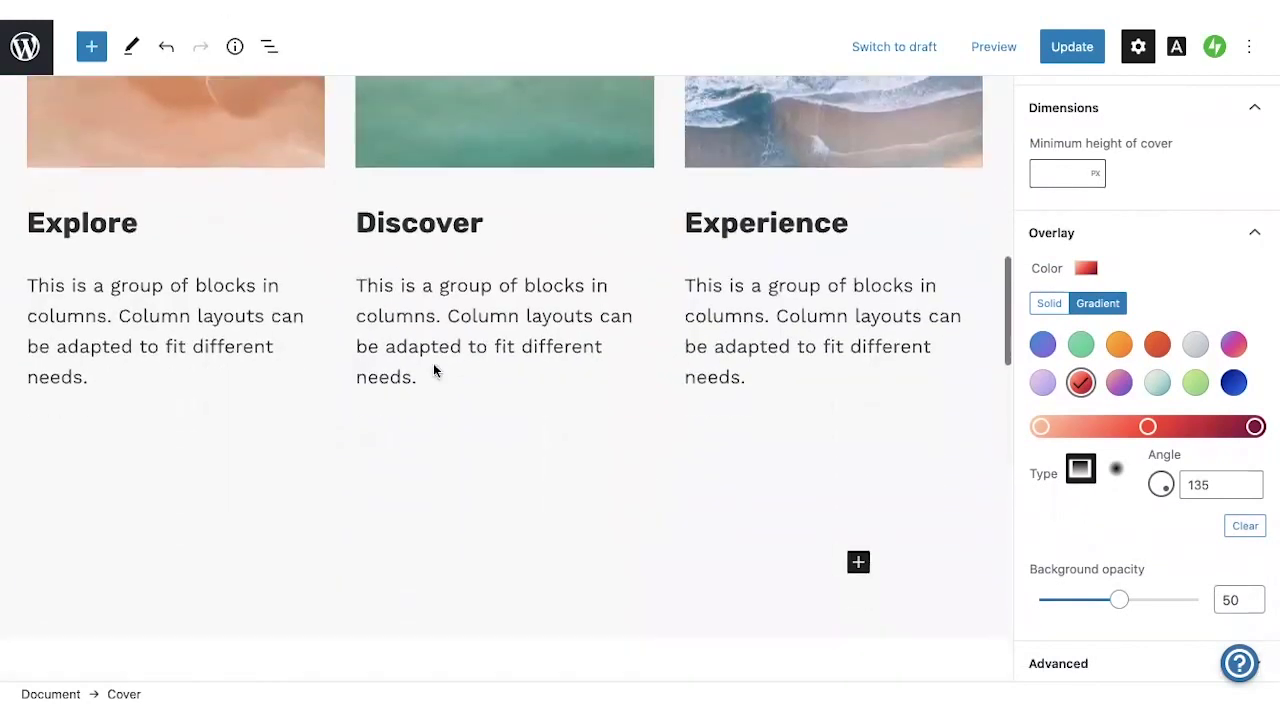
left_click(91, 47)
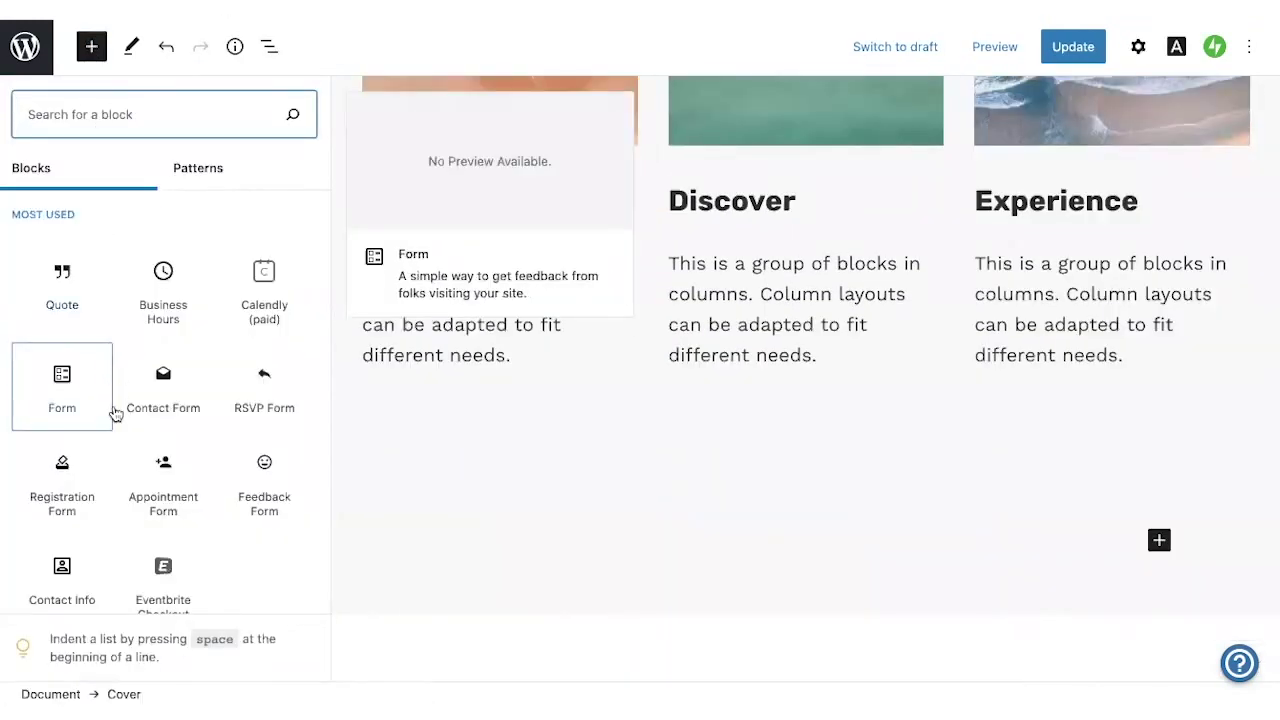
scroll(114, 420, "down", 3)
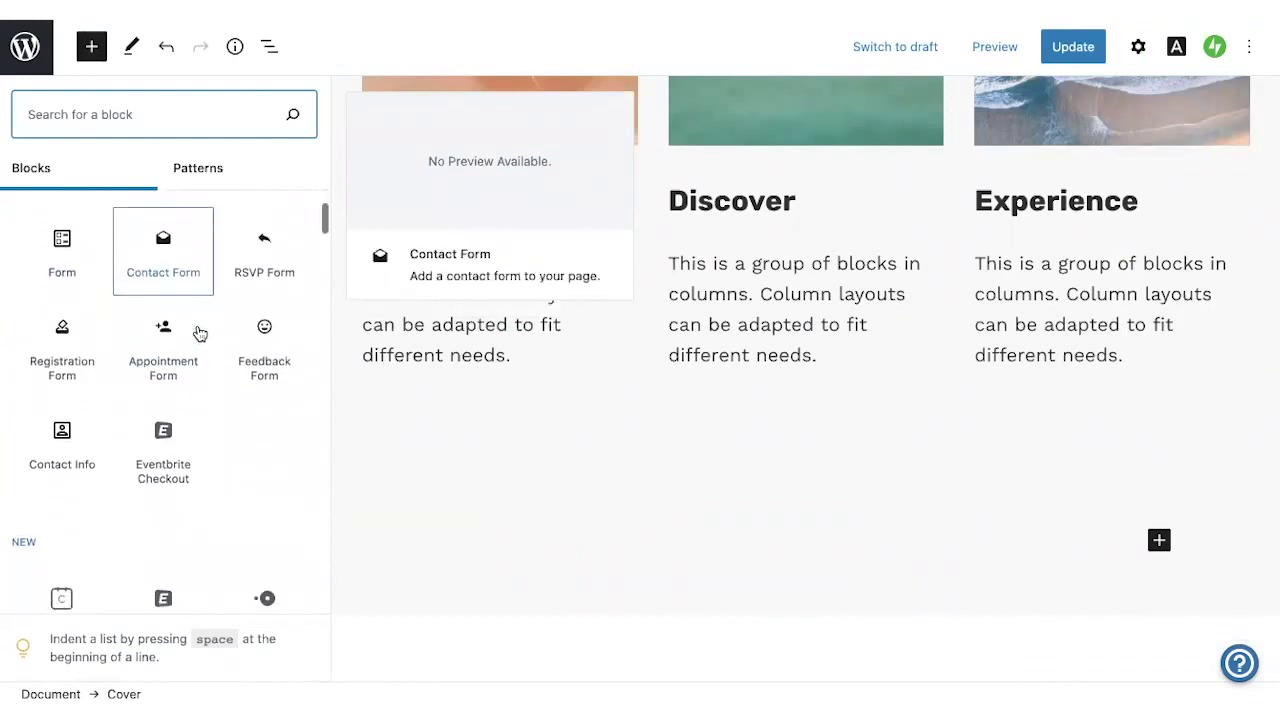
scroll(200, 333, "down", 5)
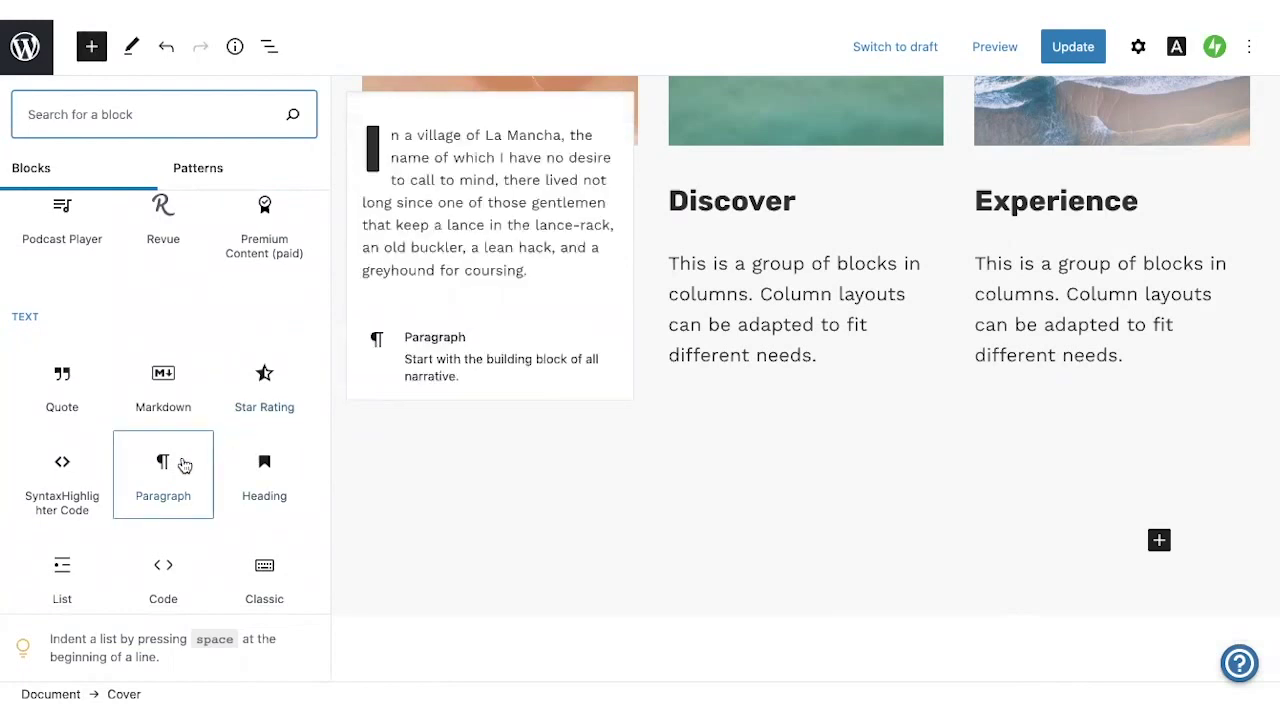
Select the paragraph under Discover and use the block navigation outline to select its parent Columns block.
left_click(852, 379)
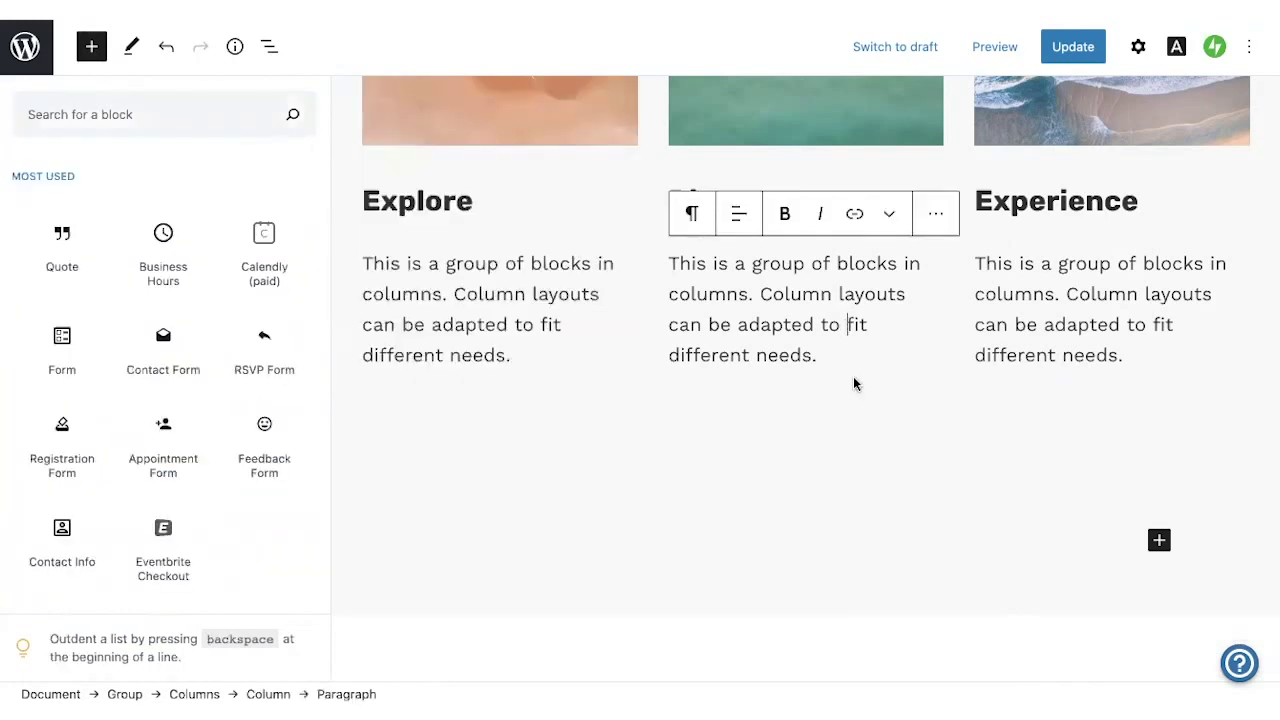
scroll(854, 379, "up", 5)
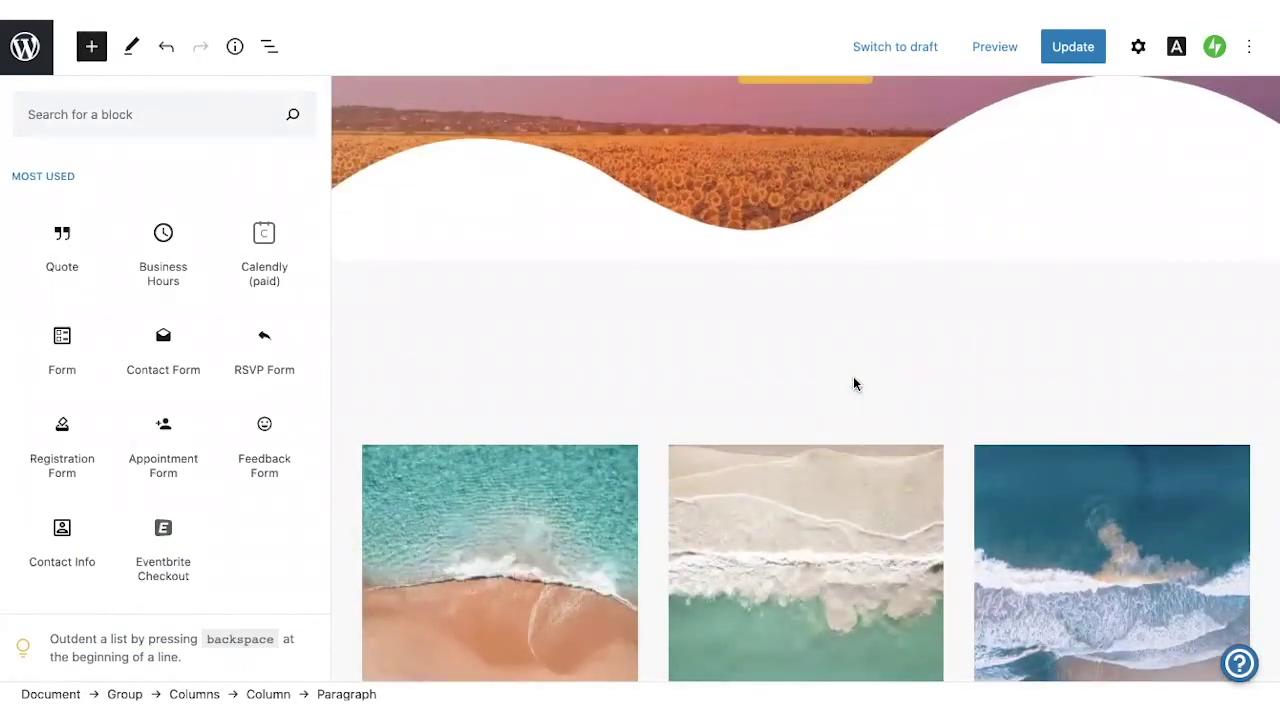
scroll(854, 384, "up", 4)
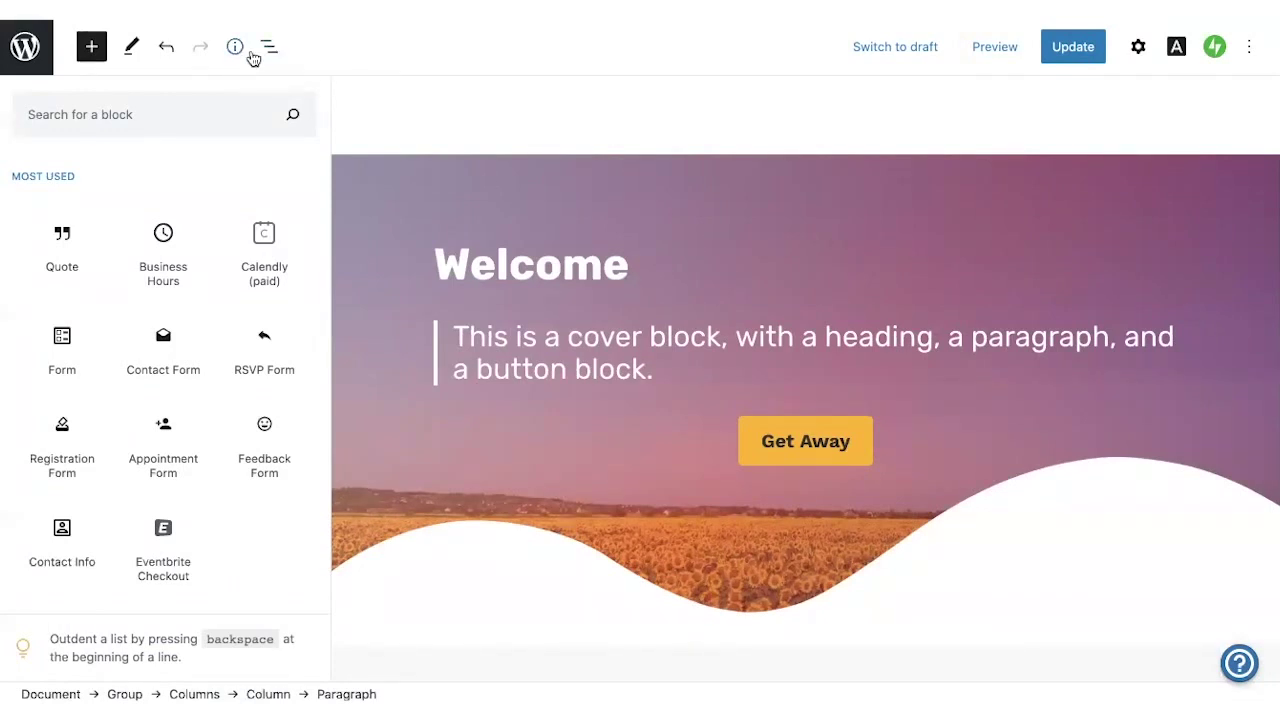
left_click(271, 55)
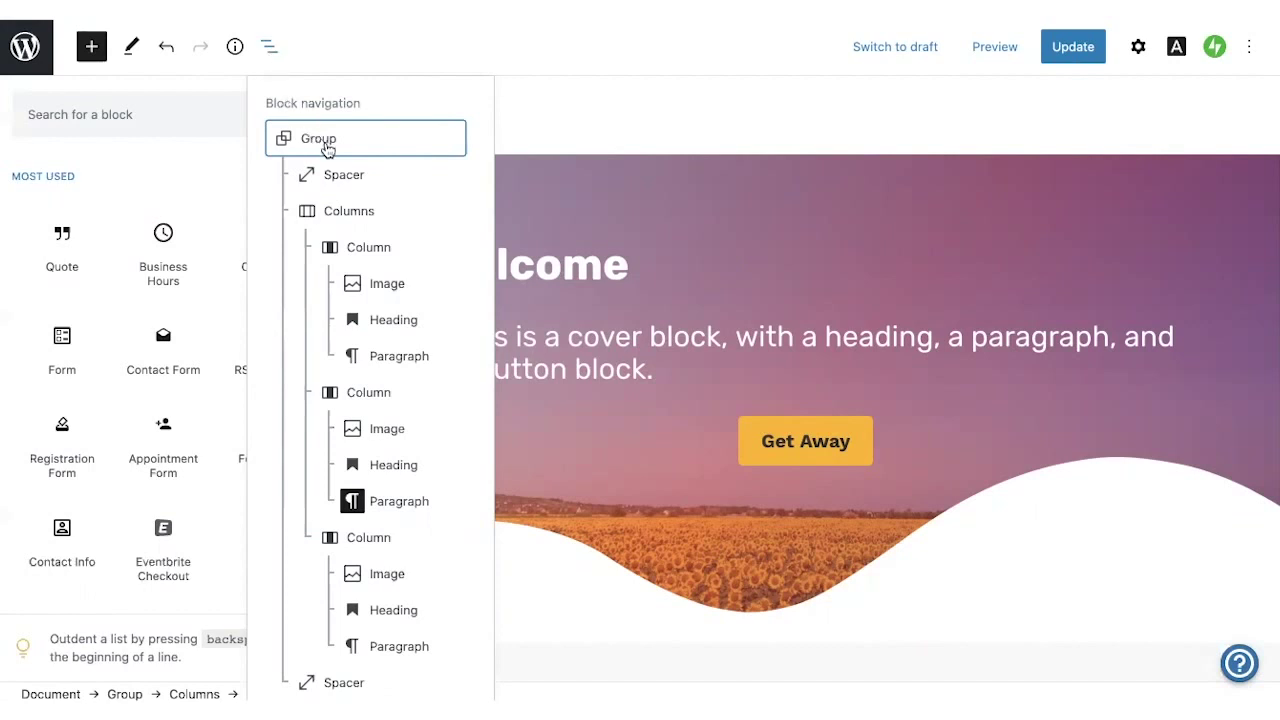
left_click(347, 212)
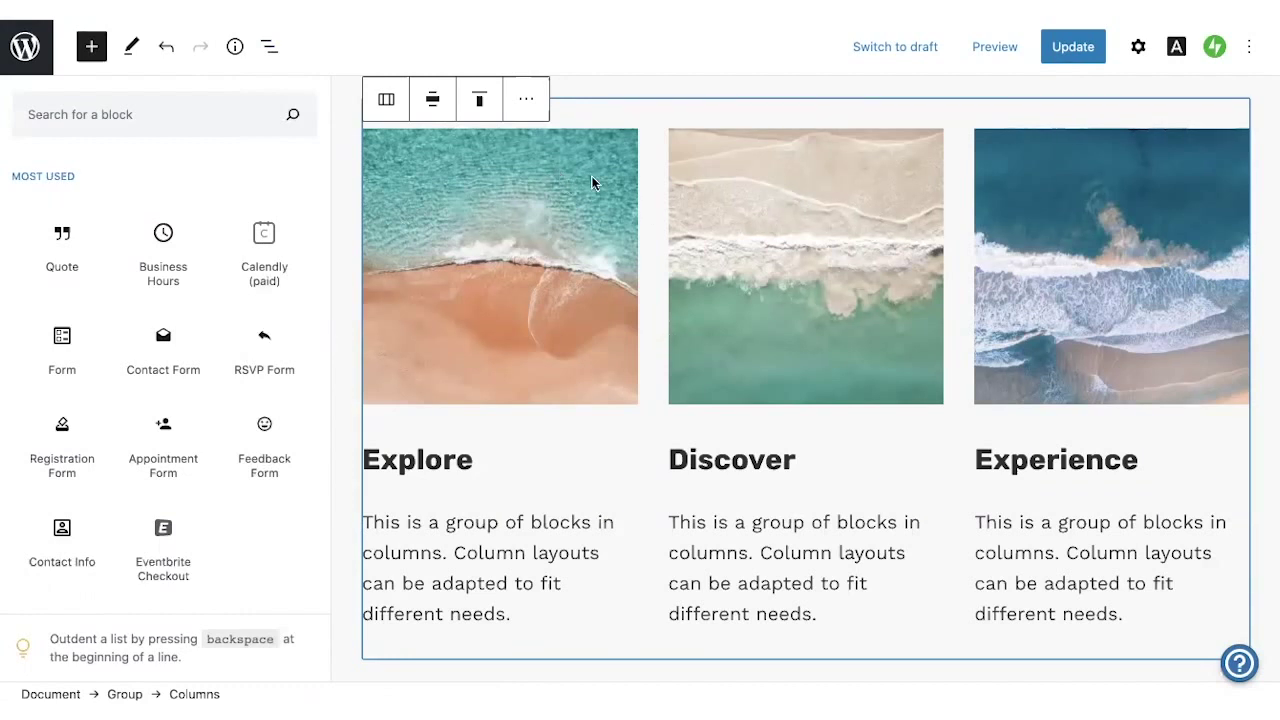
Select the Cover block and show its nested blocks in the block navigation outline.
scroll(651, 249, "up", 6)
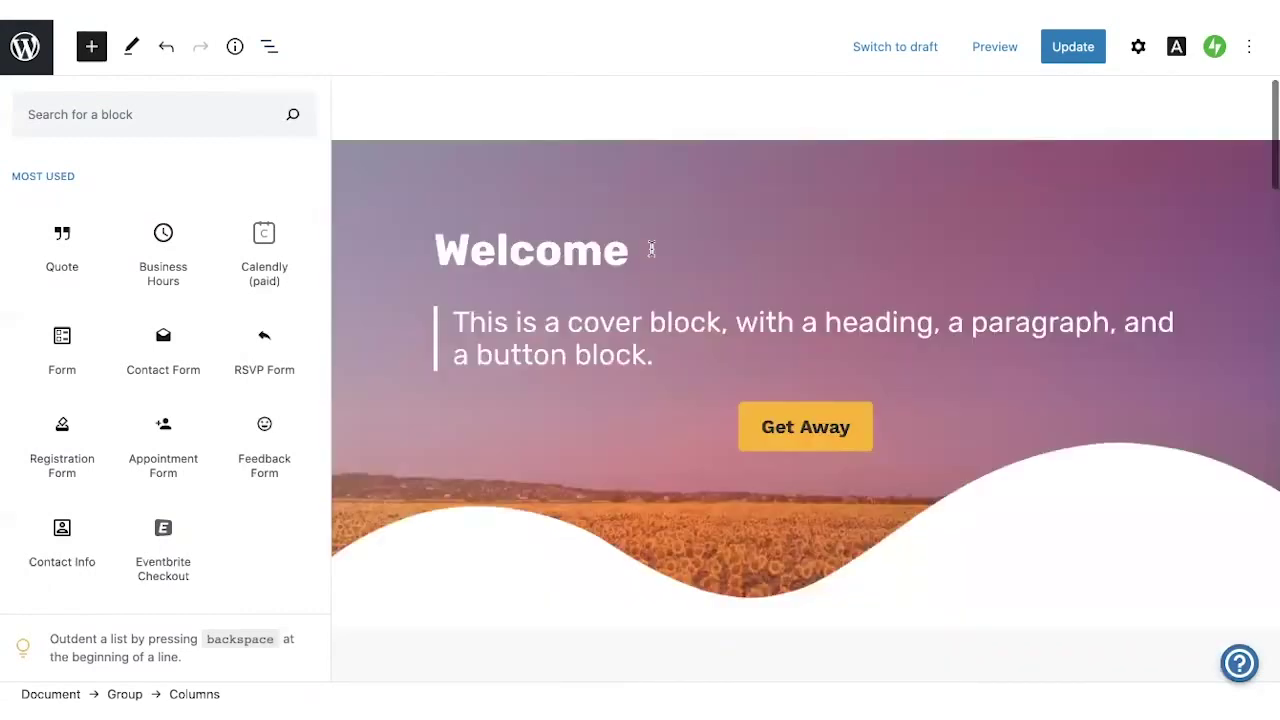
left_click(689, 194)
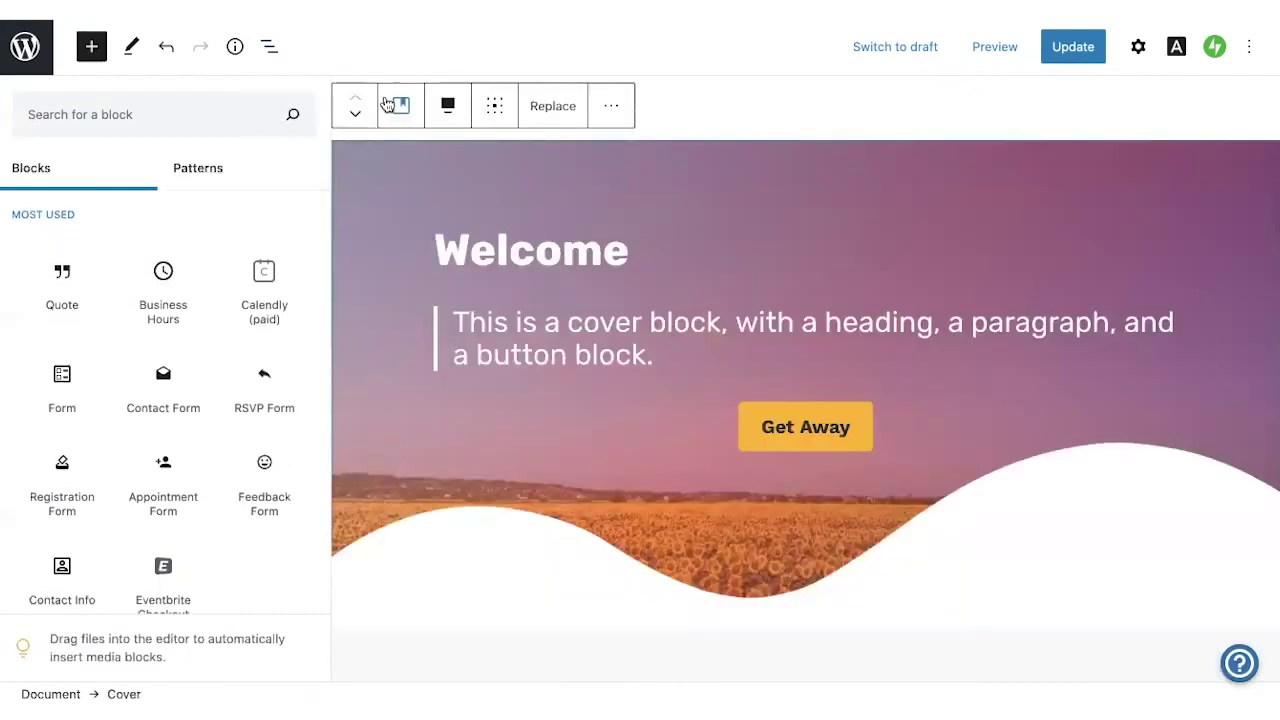
left_click(268, 47)
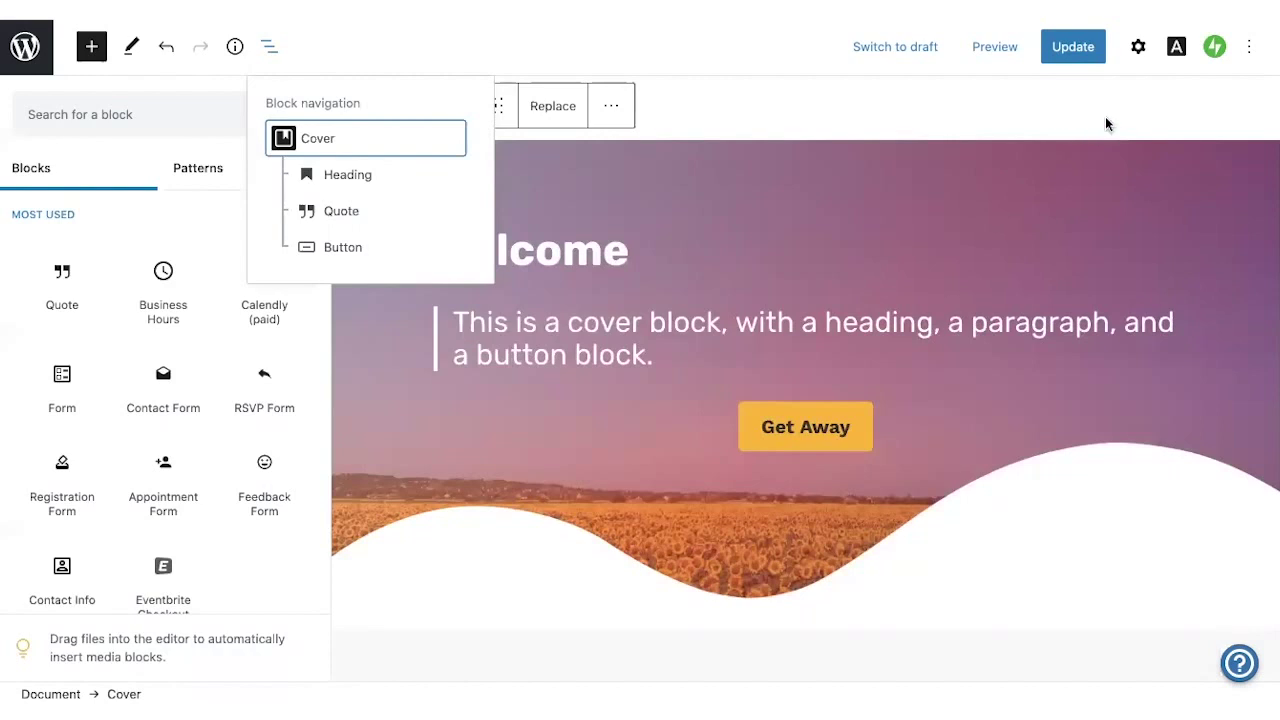
Open the site's Global Styles and apply the Playfair Display & Roboto font pairing.
left_click(1177, 48)
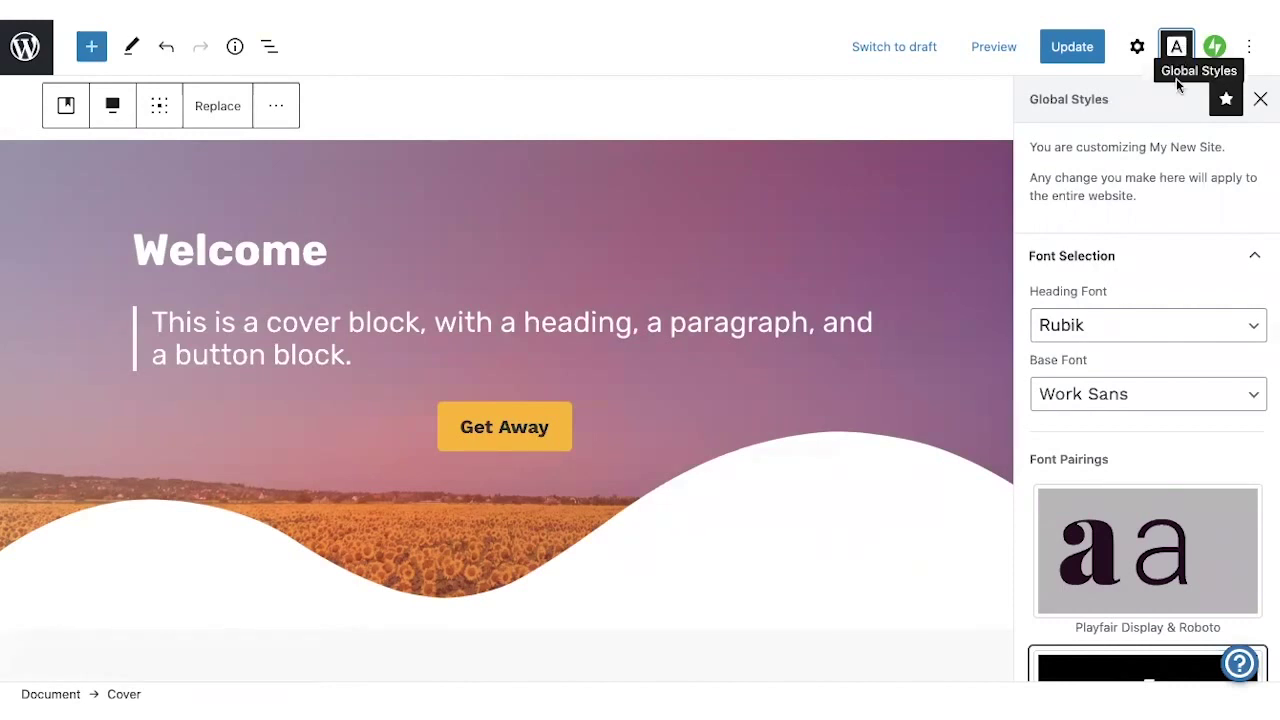
scroll(1169, 243, "down", 5)
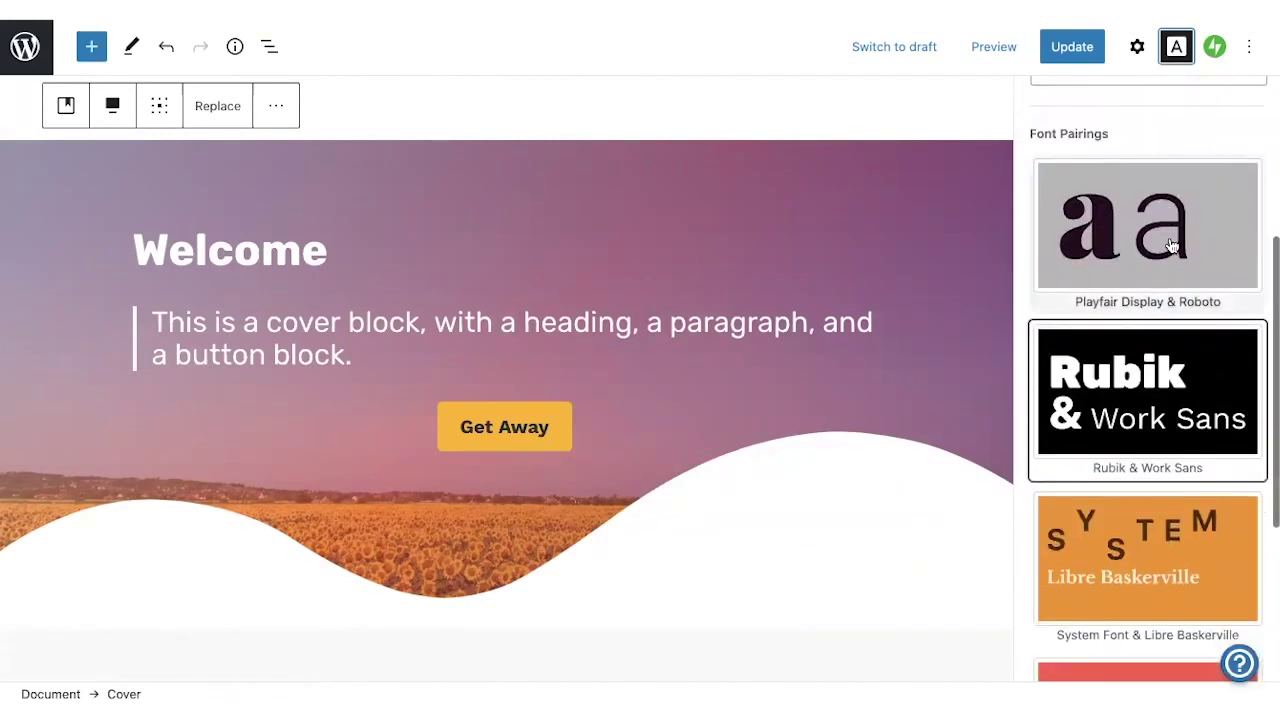
left_click(1172, 245)
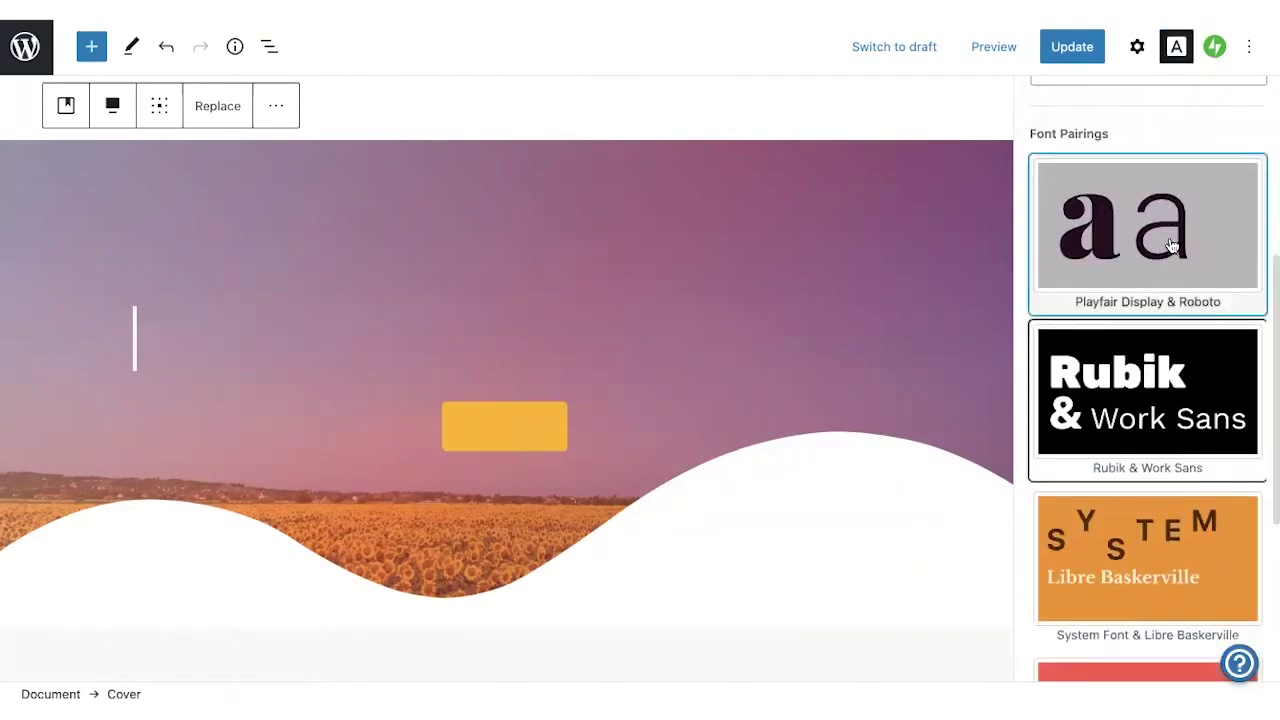
Try the System Font & Libre Baskerville and the Space Mono & Lora font pairings on the site.
scroll(1173, 402, "down", 3)
left_click(1171, 403)
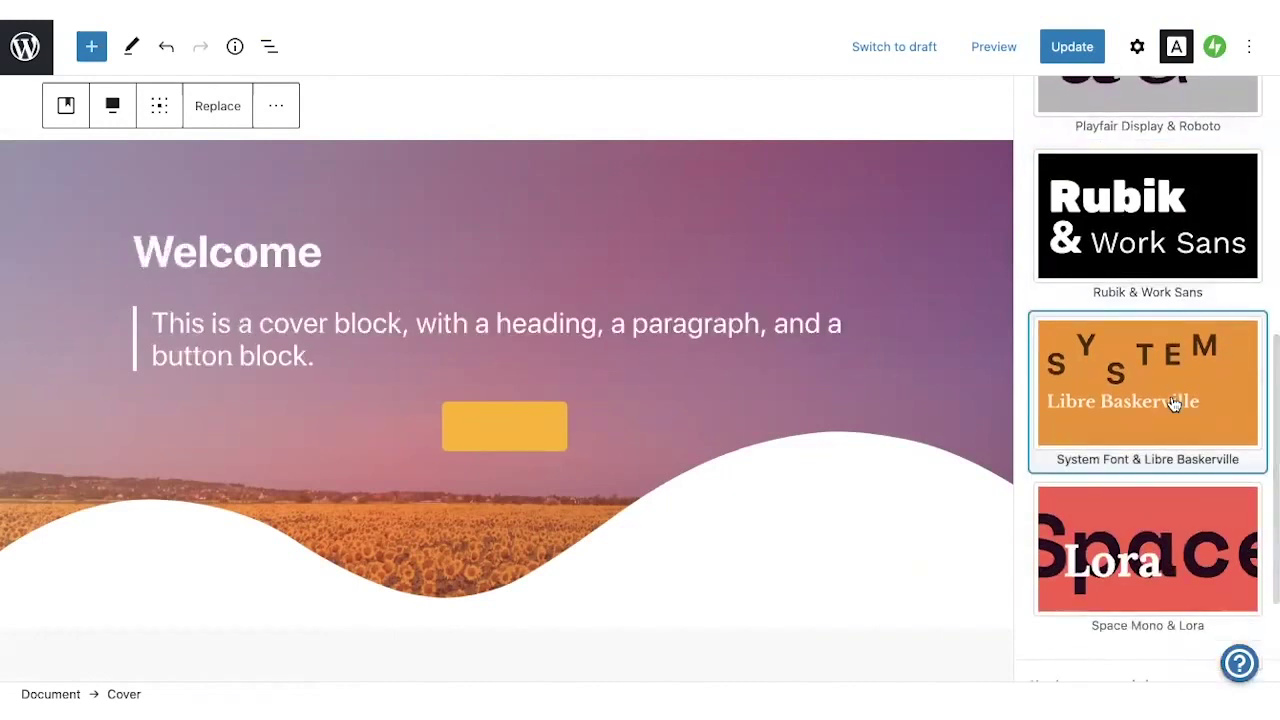
left_click(1149, 535)
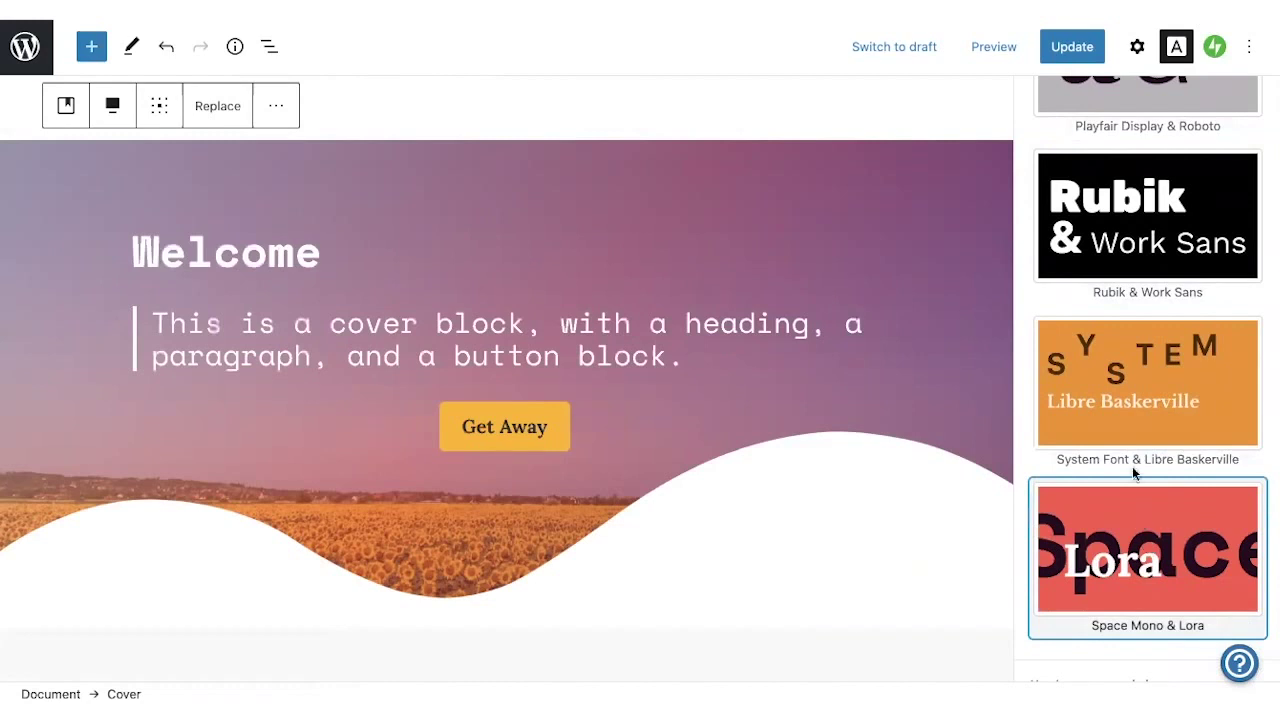
Reapply the Playfair Display & Roboto font pairing and look through the available heading fonts without changing the selection.
scroll(1140, 440, "up", 5)
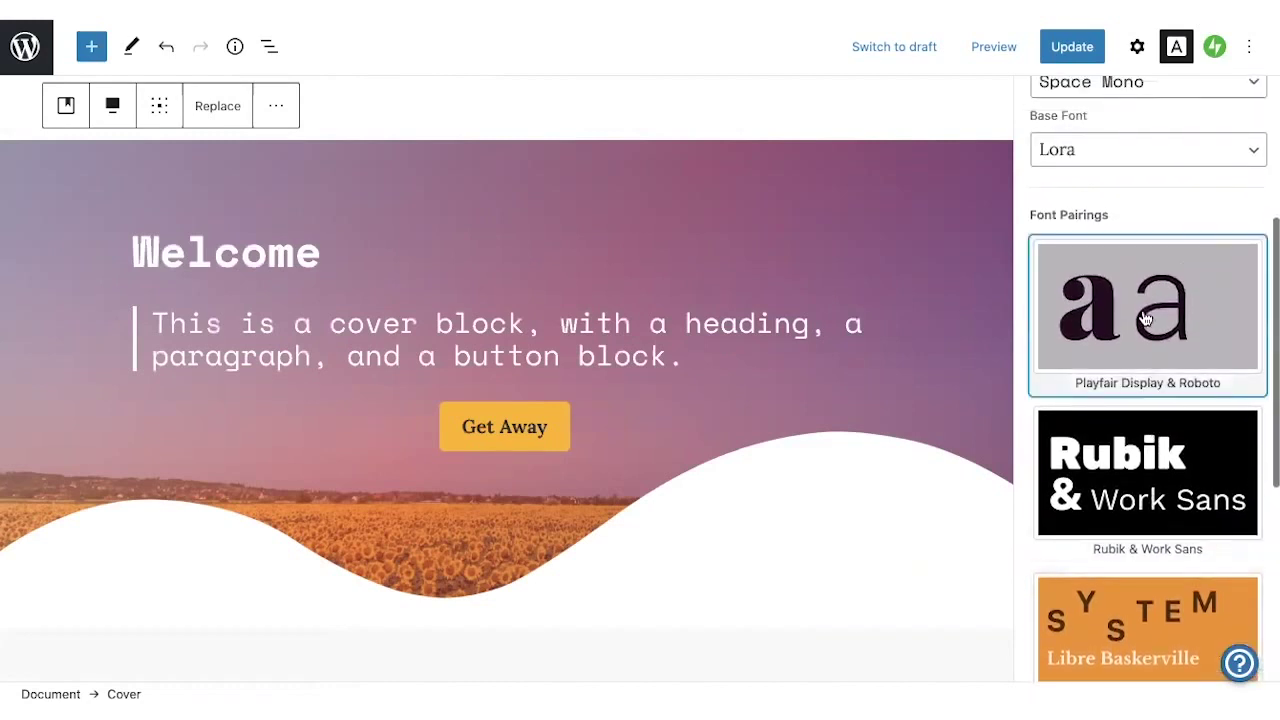
left_click(1146, 318)
scroll(1143, 320, "up", 3)
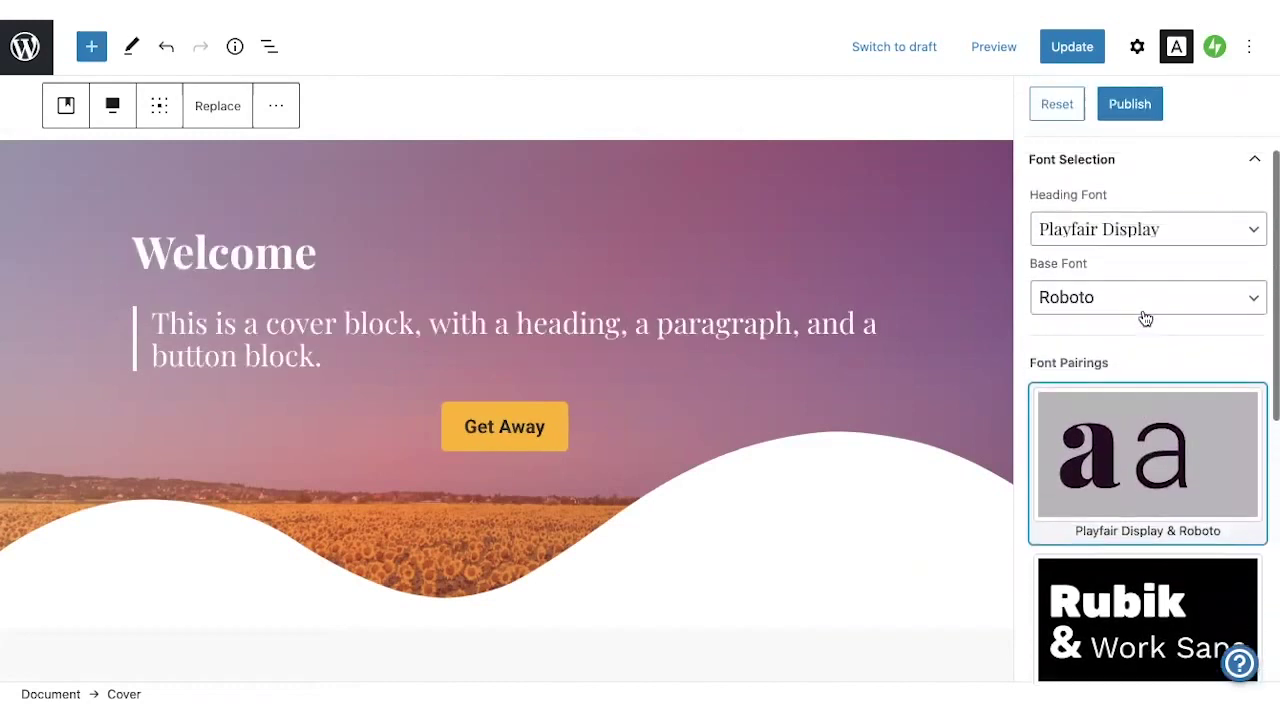
left_click(1147, 232)
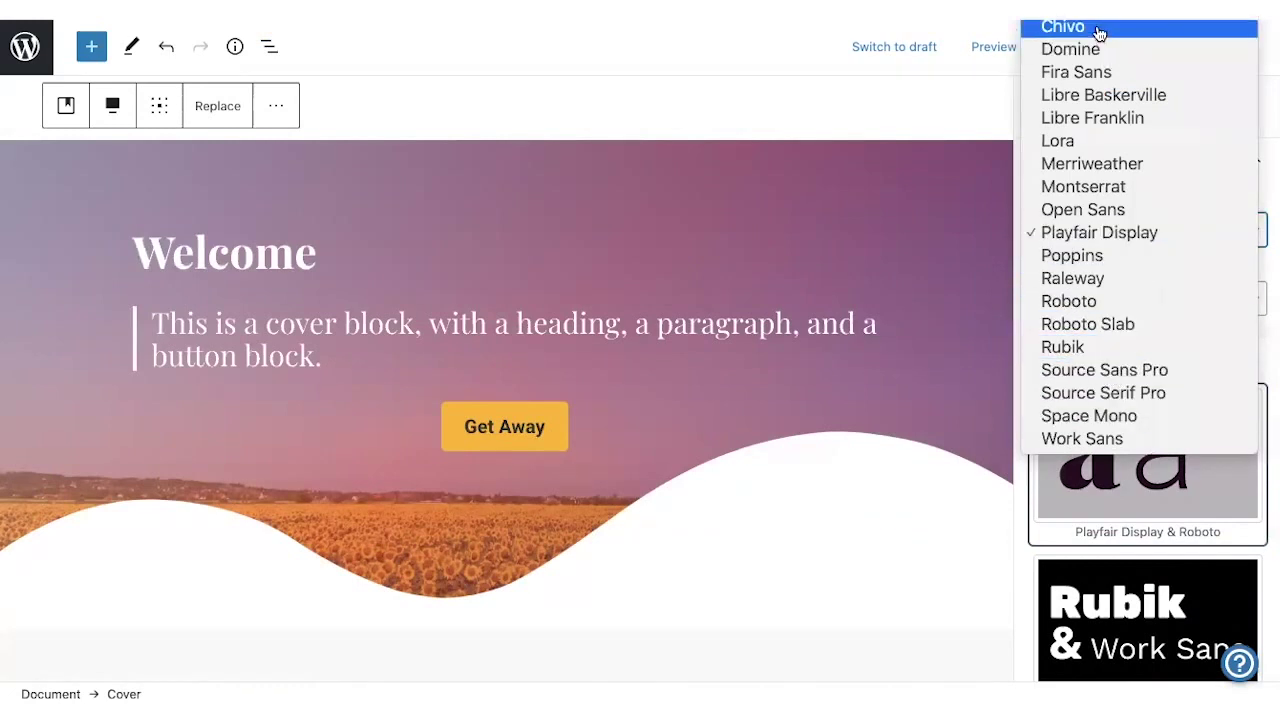
key("Escape")
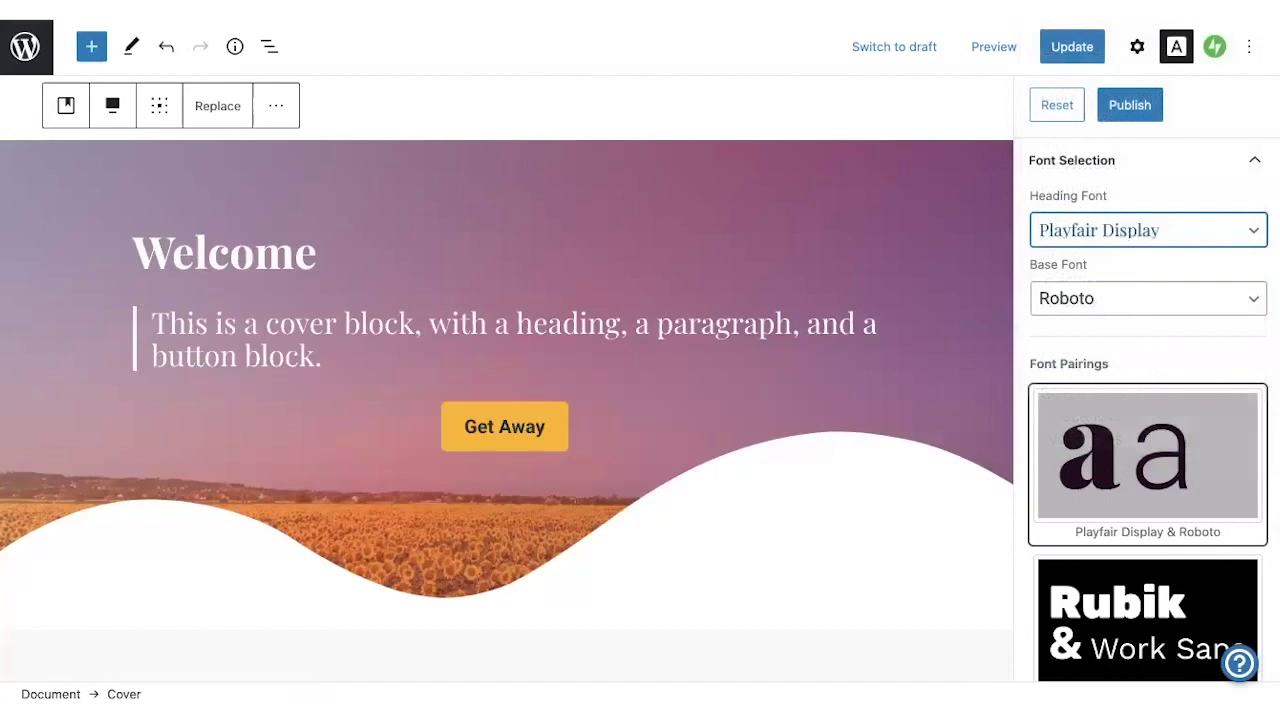
Publish the Global Styles font changes for the entire website and review the page with them.
scroll(1140, 294, "up", 3)
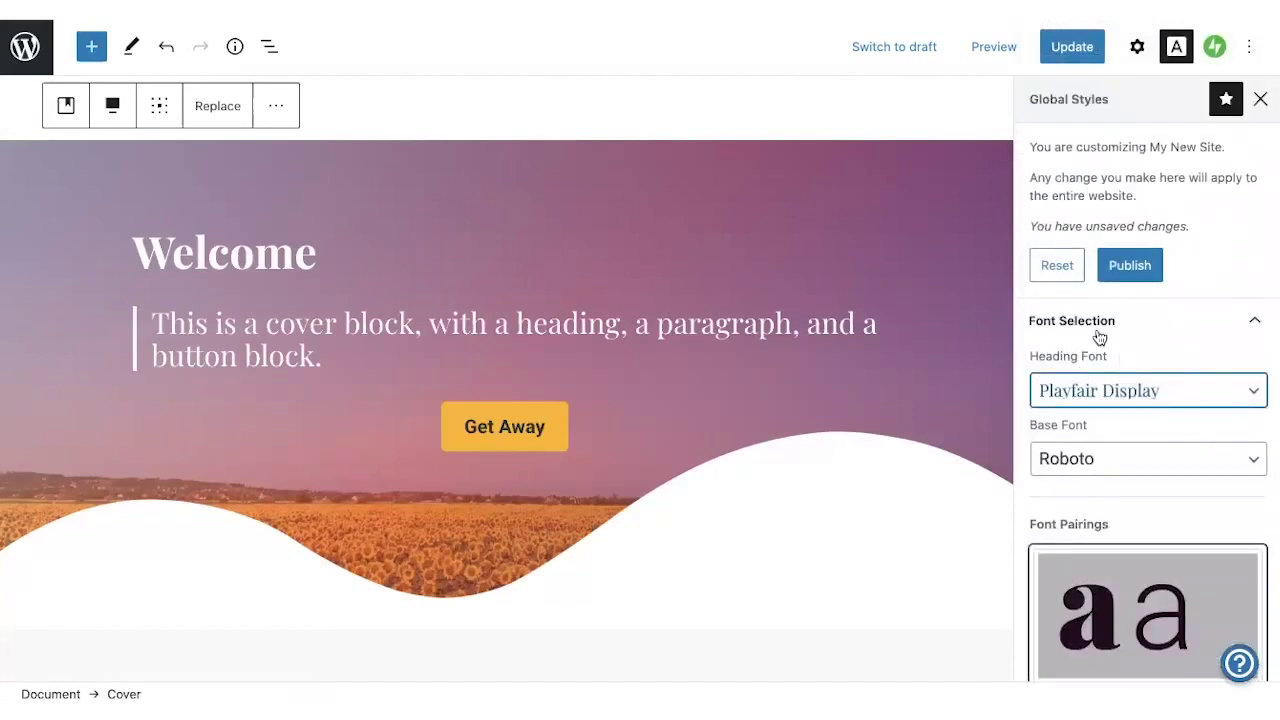
left_click(1129, 267)
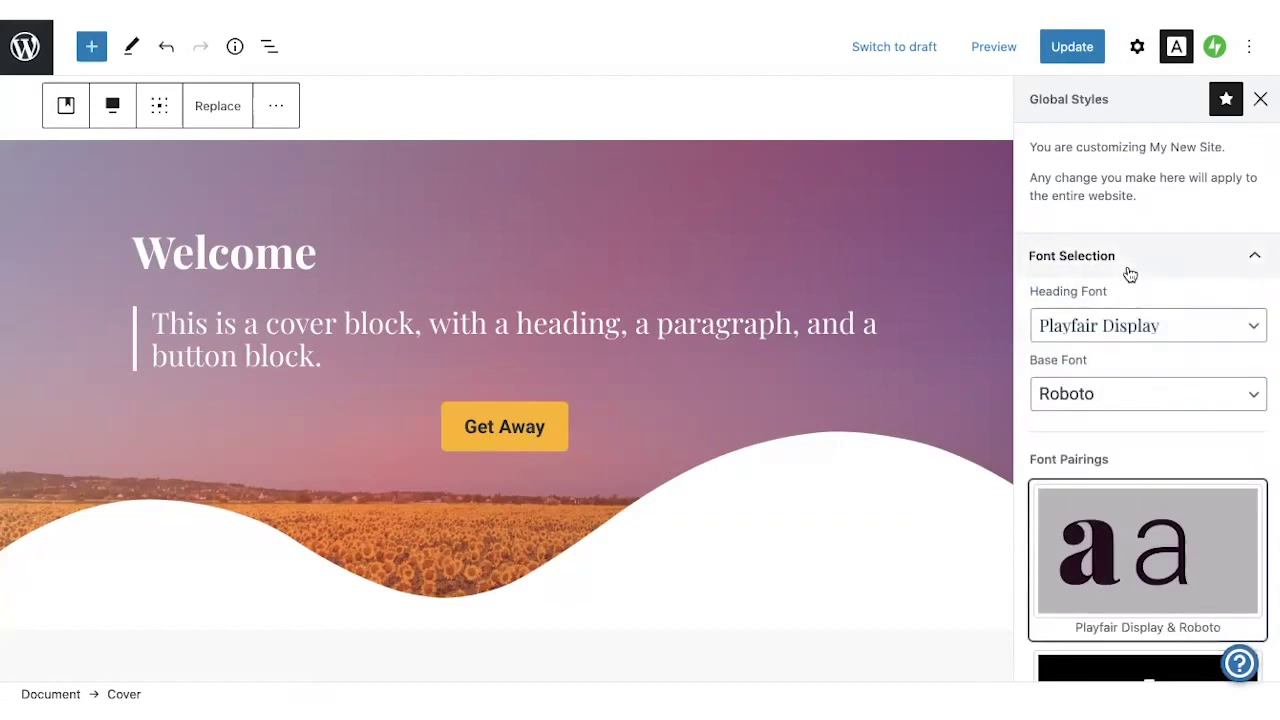
scroll(1130, 274, "down", 1)
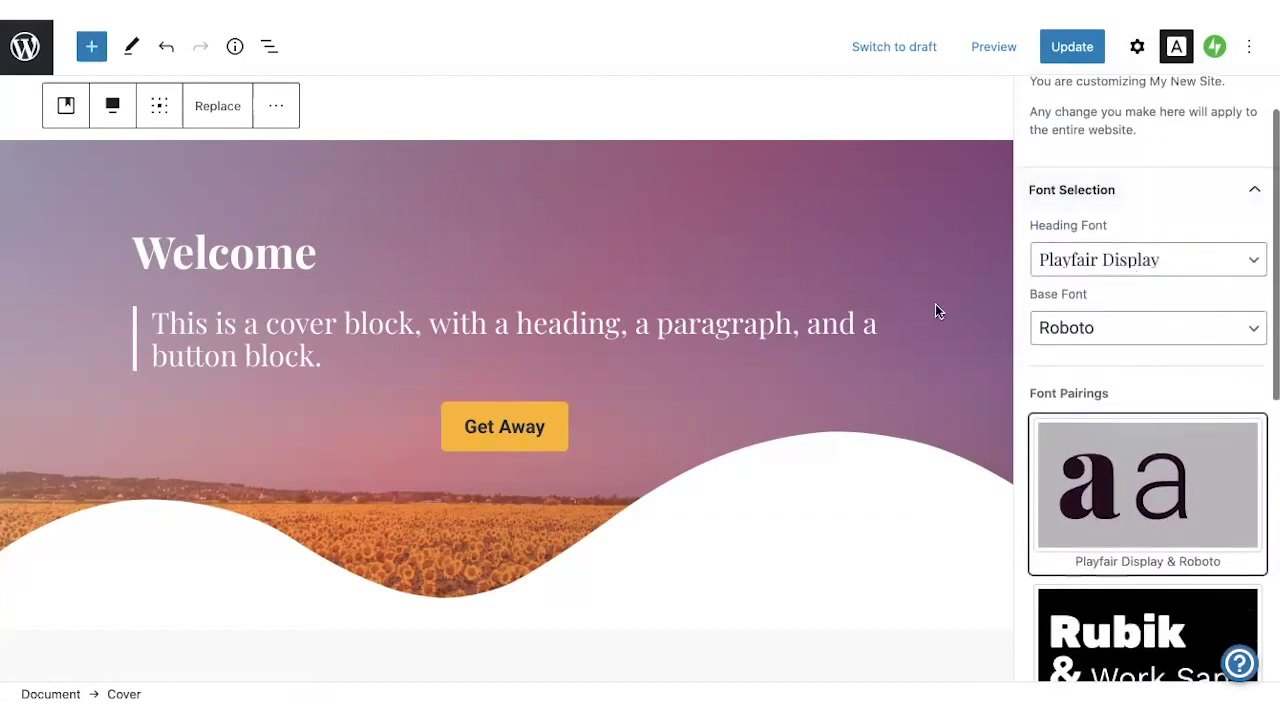
scroll(935, 311, "down", 1)
scroll(935, 311, "down", 1)
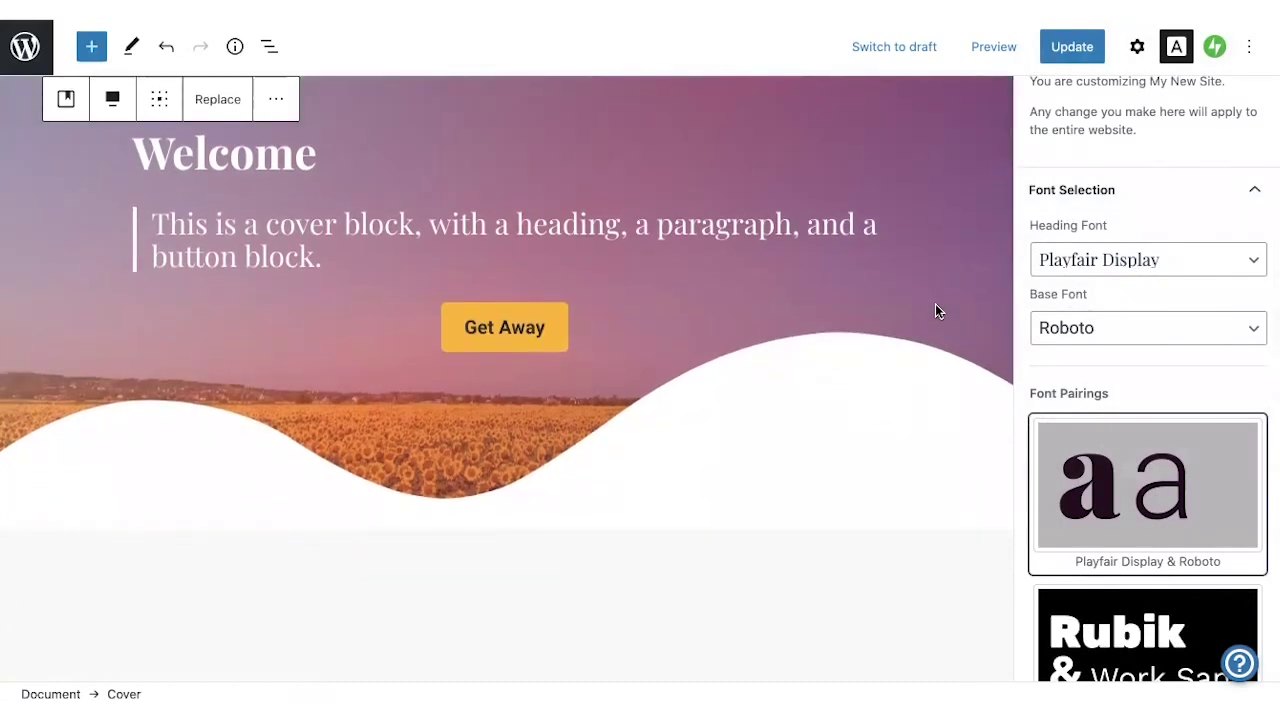
scroll(935, 311, "up", 2)
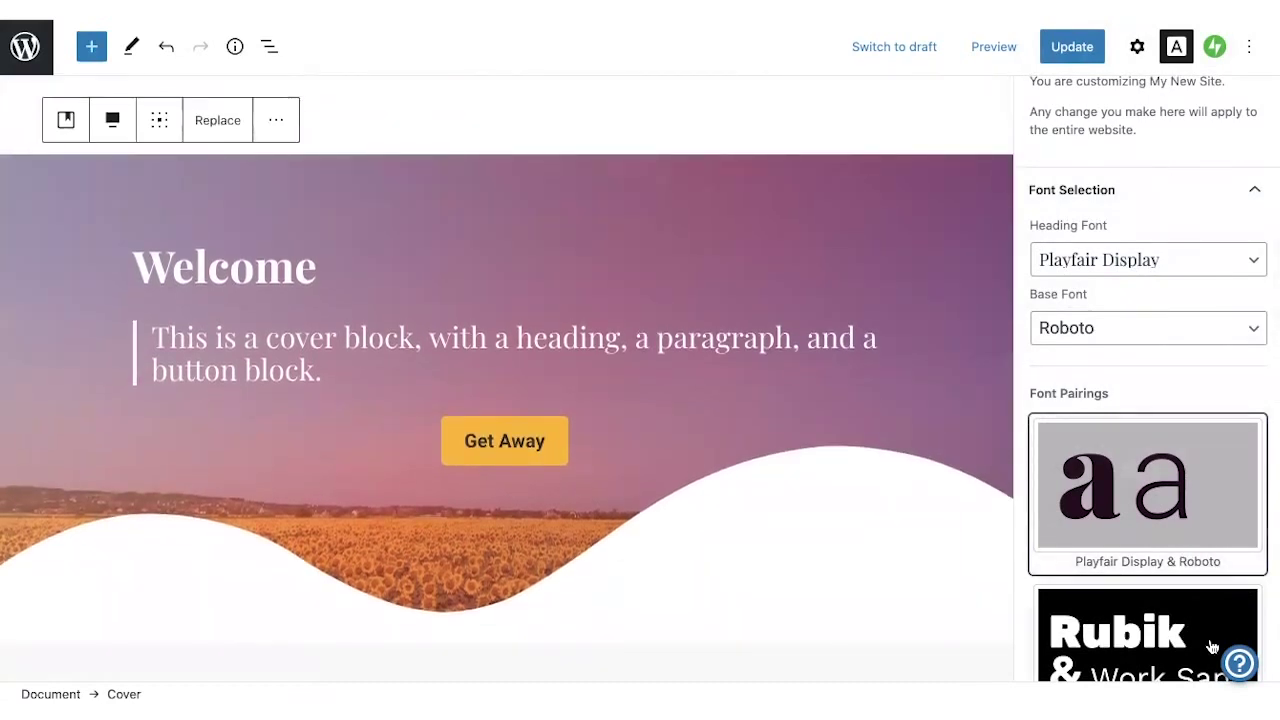
Open the editor's help window and bring up its contact form for asking support a question.
left_click(1239, 665)
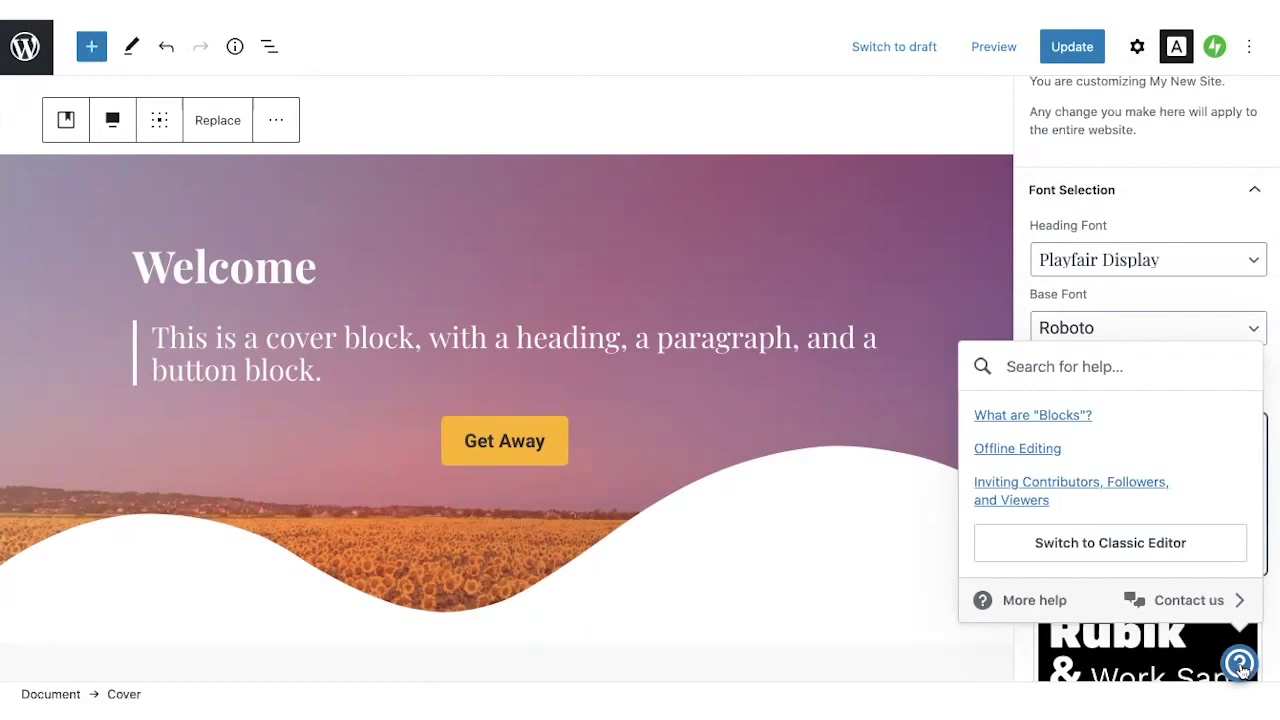
left_click(1184, 606)
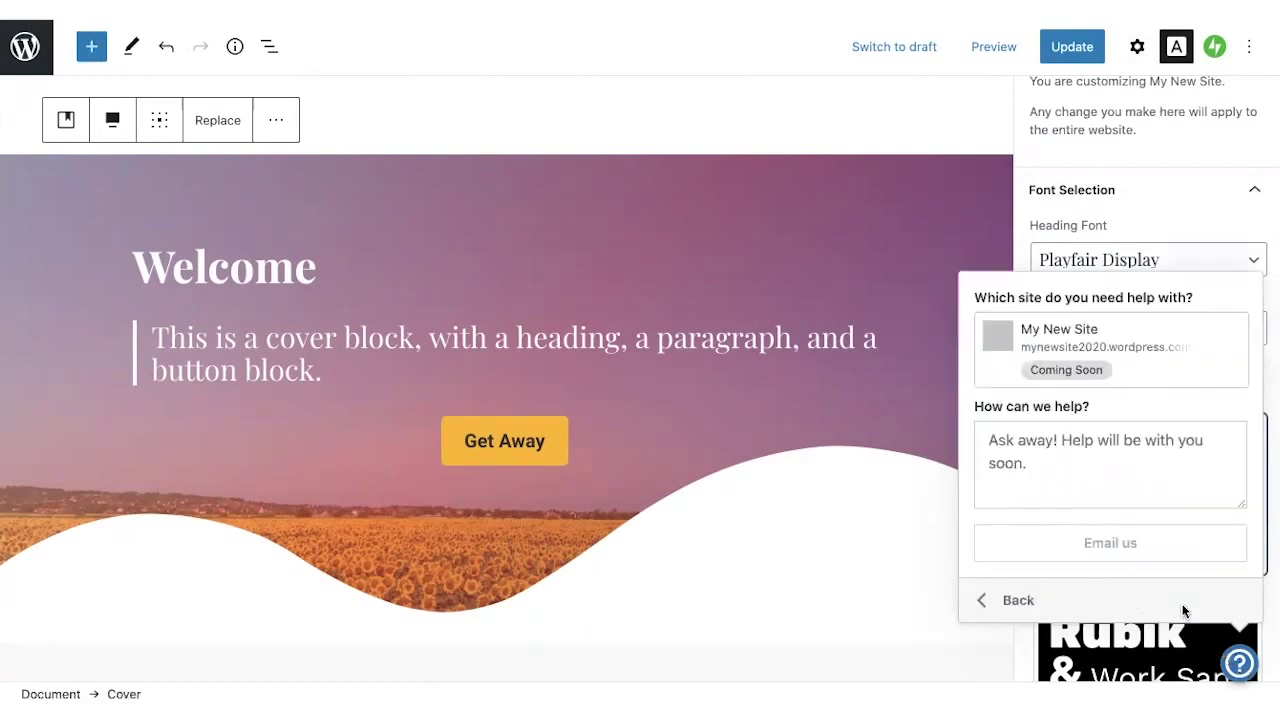